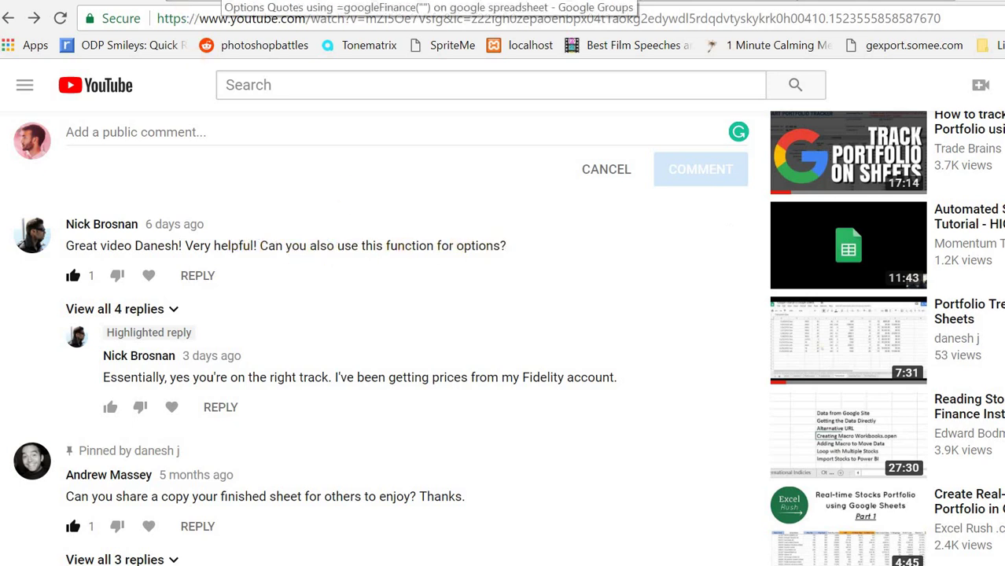
- Read the Google Groups thread about options quotes with =googleFinance(""), checking the Google employee's replies and their date
left_click(224, 1)
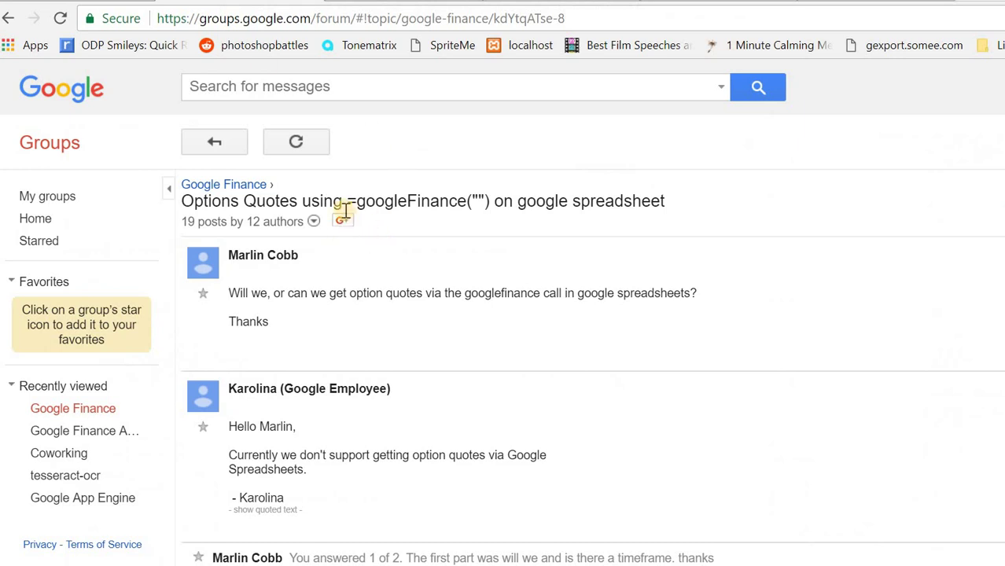
left_click_drag(351, 201, 494, 200)
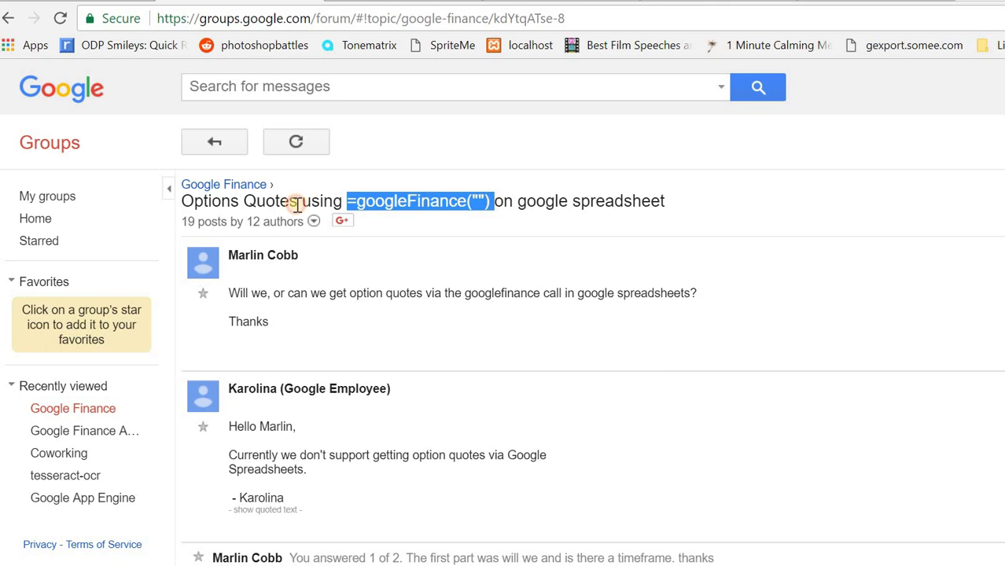
left_click(622, 202)
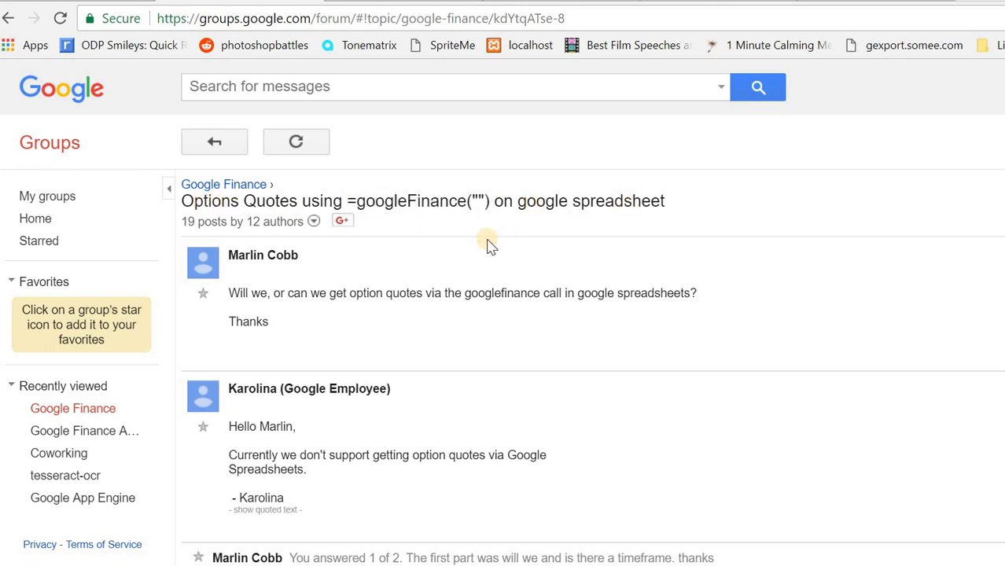
scroll(440, 272, "down", 3)
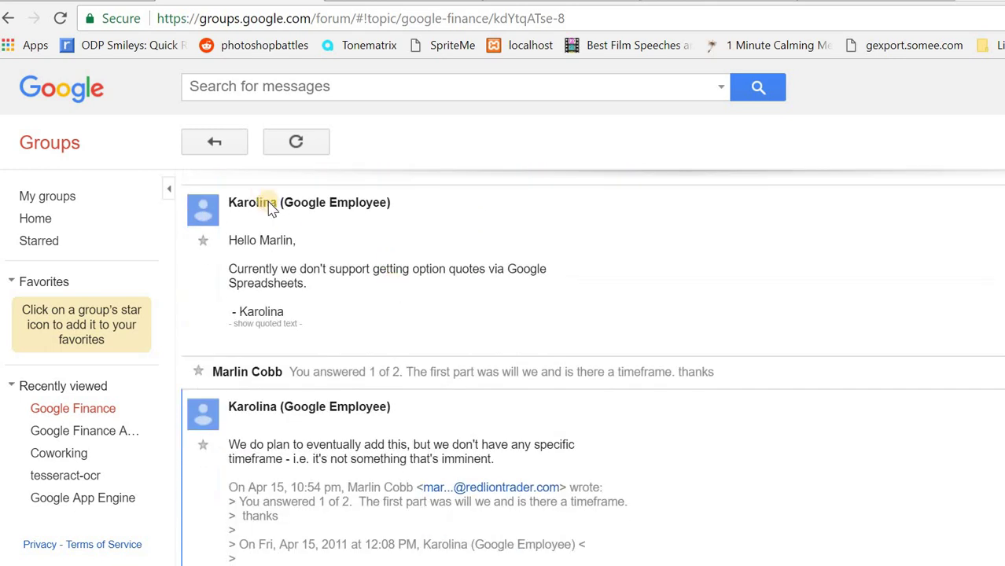
left_click_drag(258, 444, 488, 459)
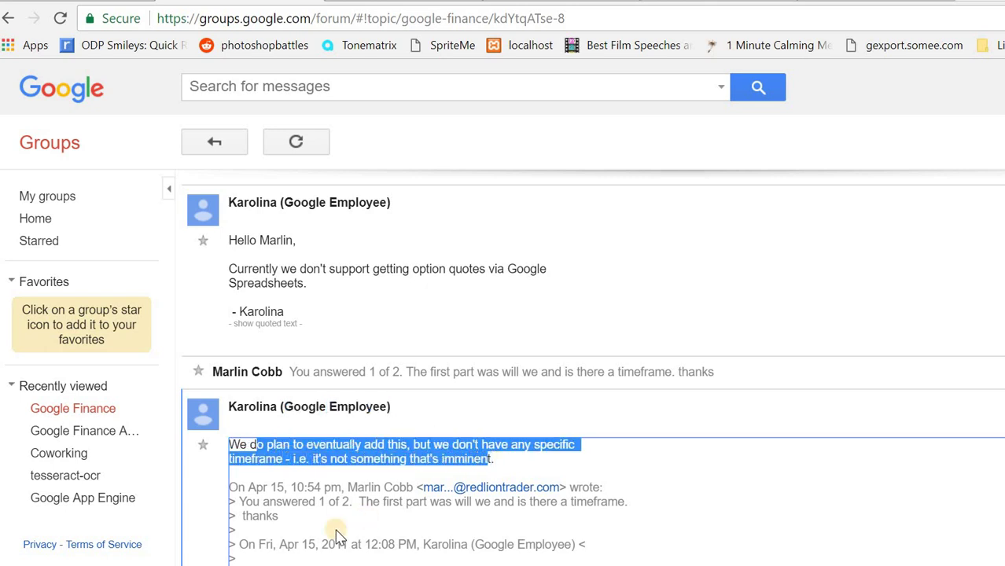
left_click_drag(277, 544, 352, 544)
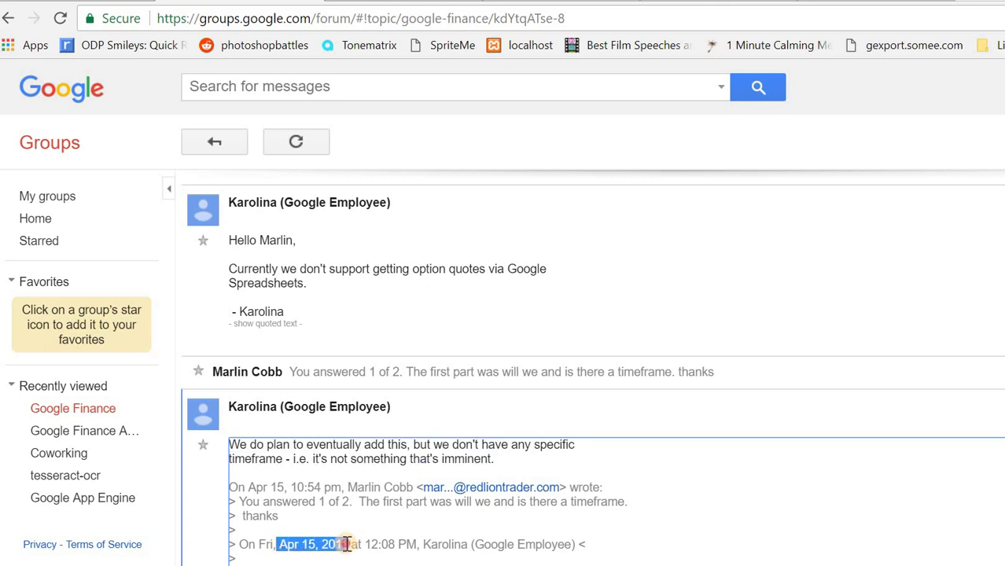
left_click(470, 262)
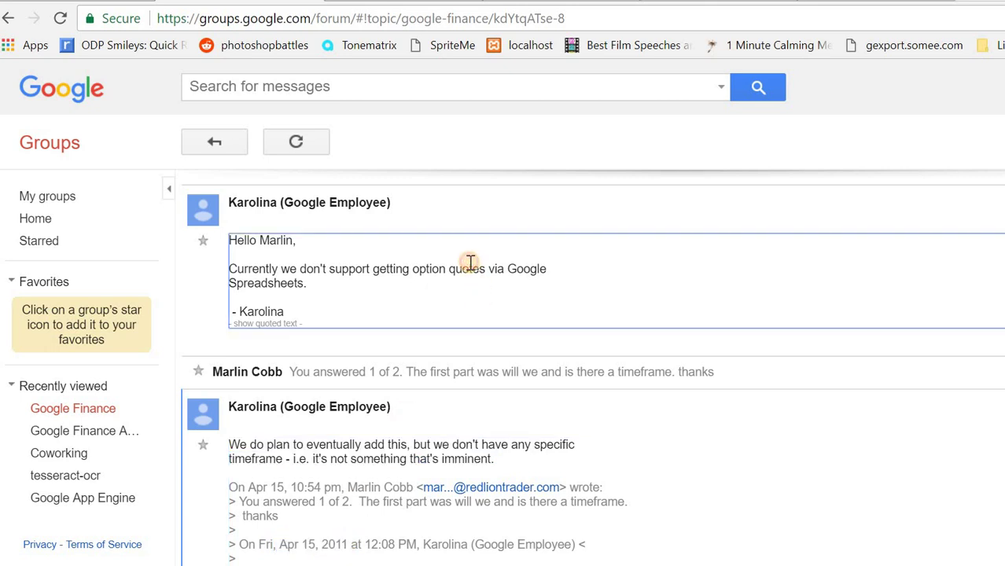
scroll(381, 316, "up", 2)
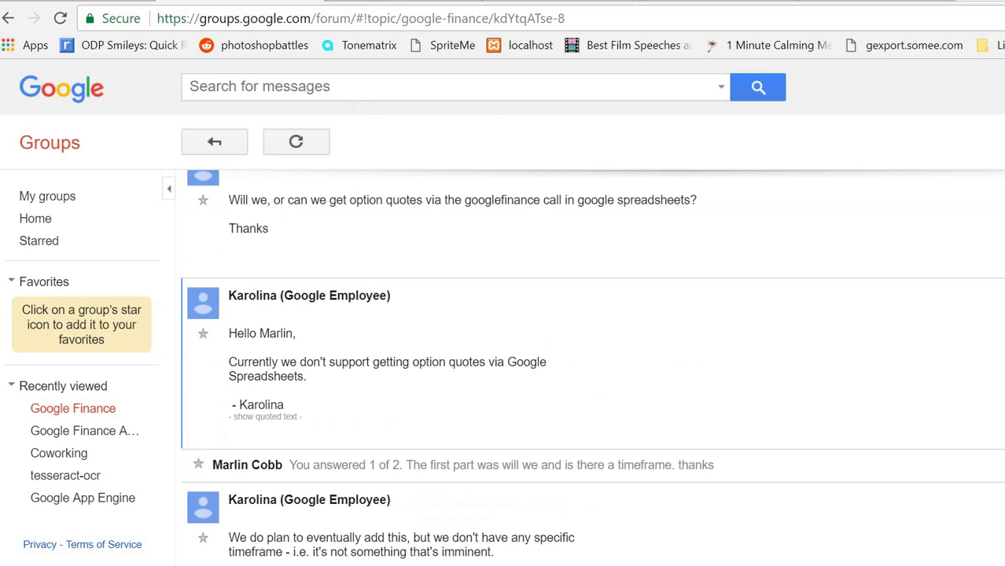
- Switch to the Options spreadsheet and examine the Yahoo Finance quote URL inside the formula in B1
left_click(446, 1)
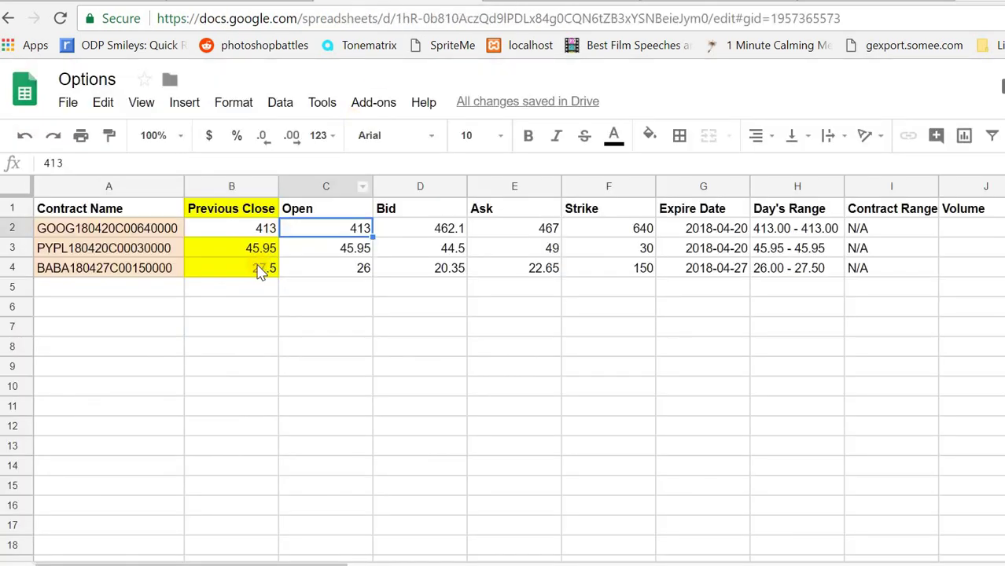
left_click(245, 211)
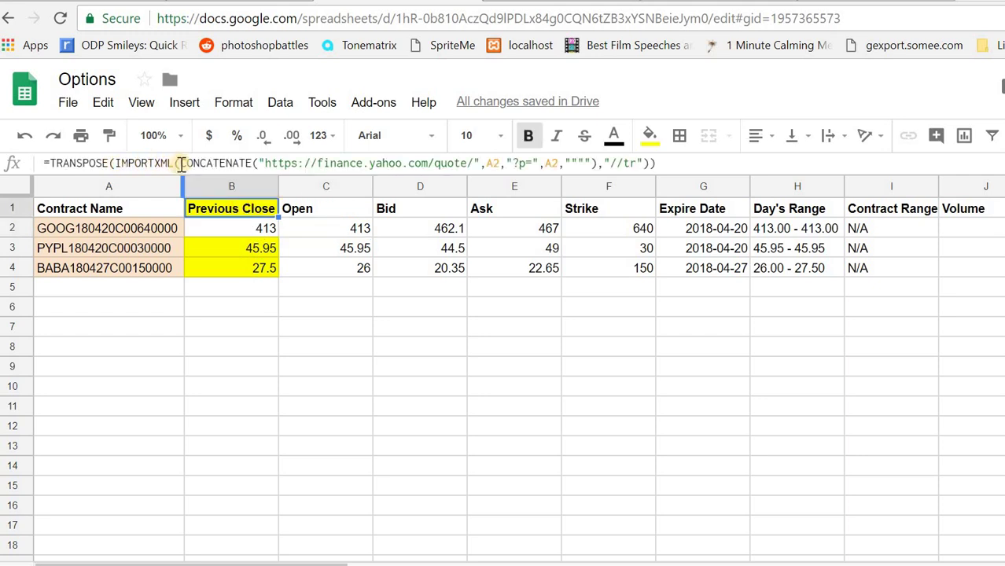
left_click_drag(264, 163, 476, 163)
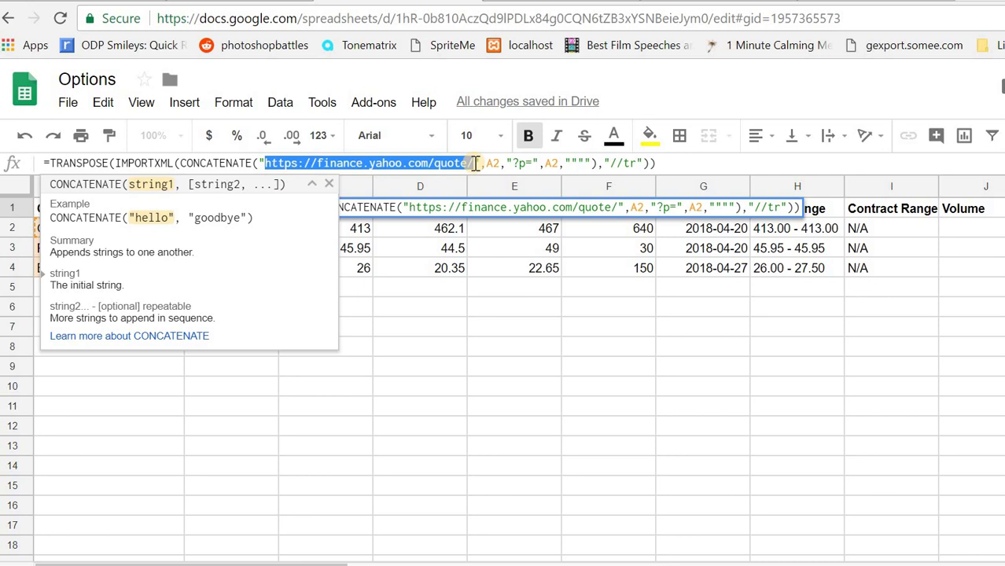
key("Escape")
- Switch to Yahoo Finance and look up the McDonald's Corporation (MCD) quote page
left_click(503, 2)
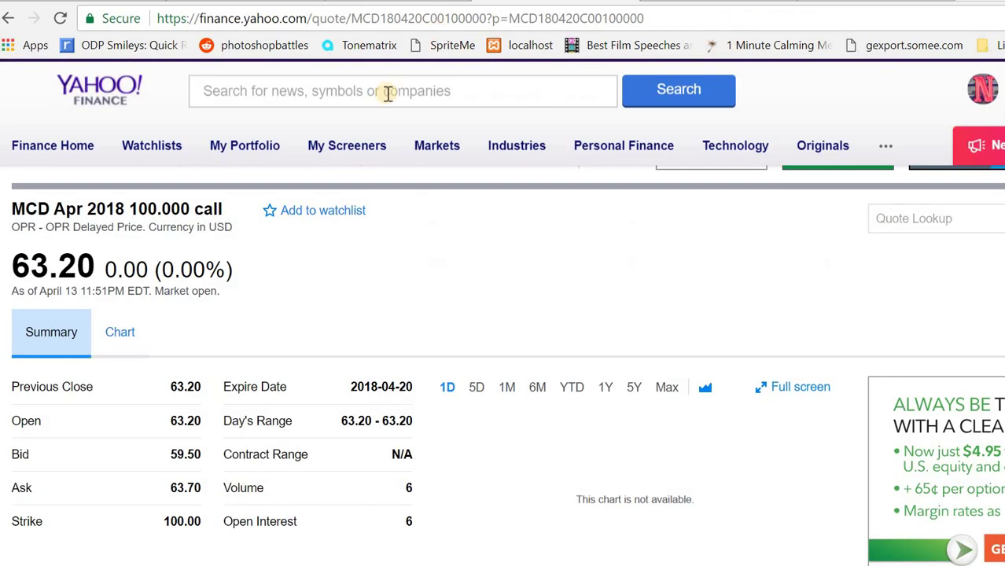
left_click(388, 94)
left_click(388, 93)
type("mc")
key("BackSpace")
key("BackSpace")
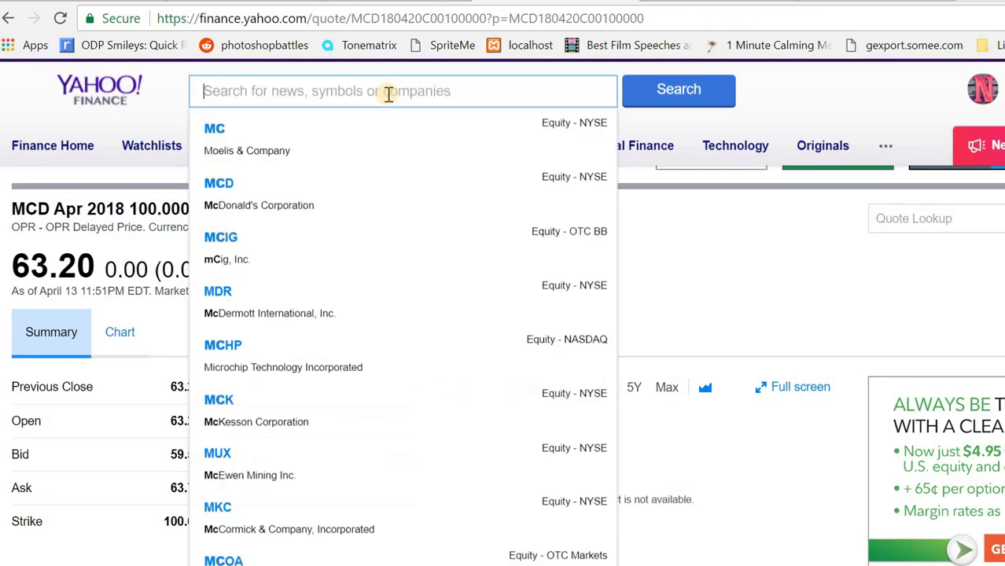
left_click(388, 93)
type("mc")
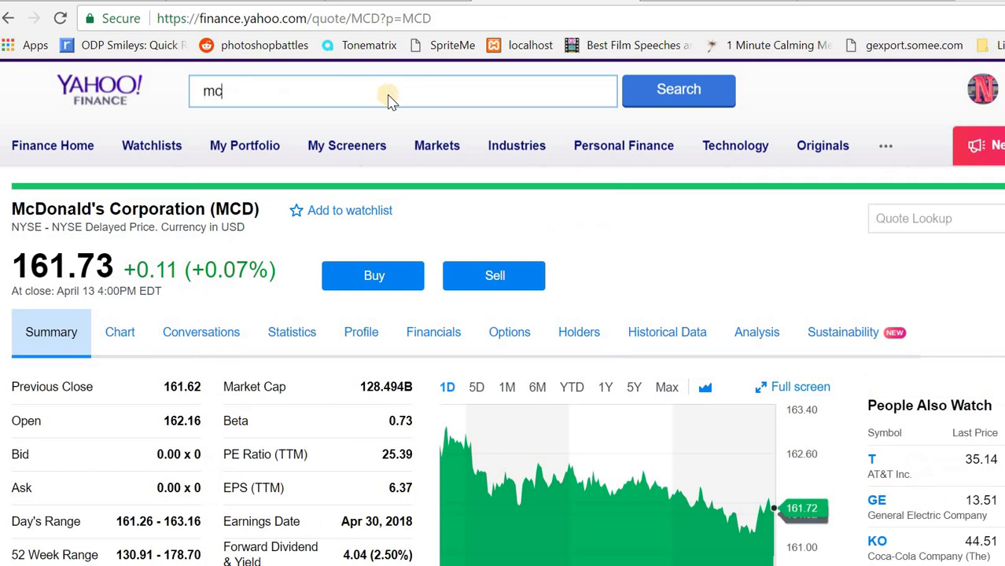
key("BackSpace")
key("BackSpace")
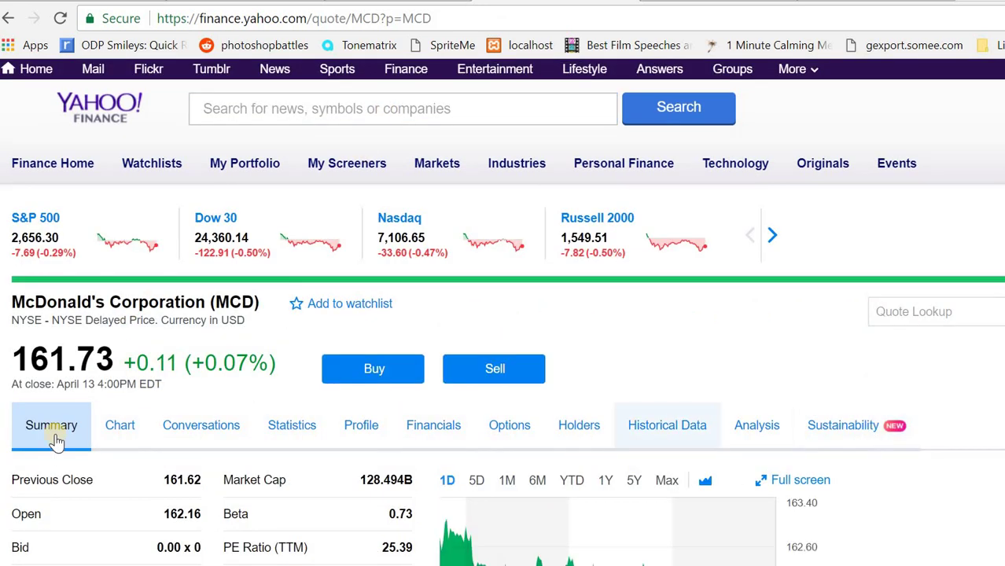
- Open the MCD options for April 20, 2018 and view the call contract MCD180420C00100000
left_click(509, 425)
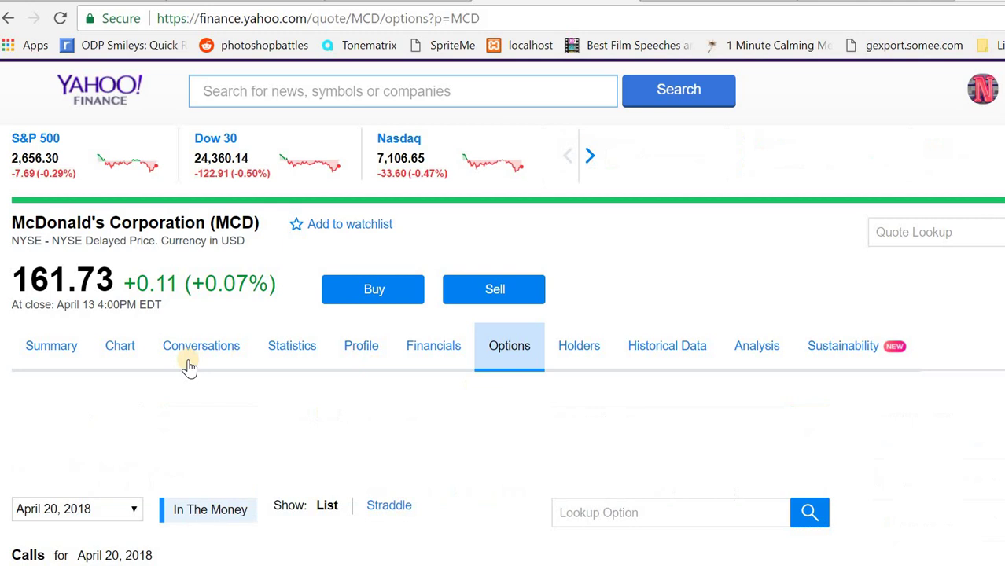
scroll(118, 329, "down", 3)
scroll(134, 329, "down", 1)
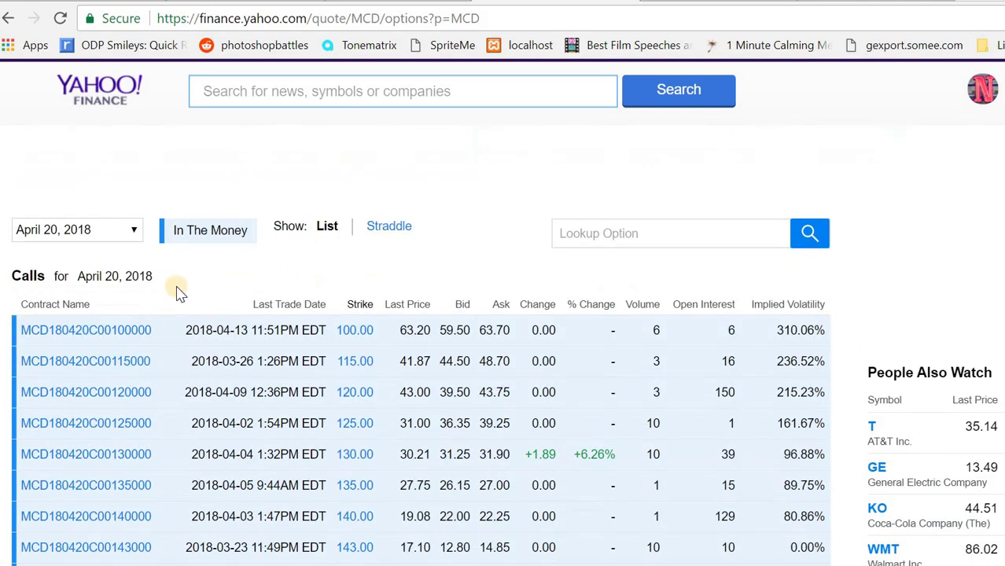
left_click(93, 331)
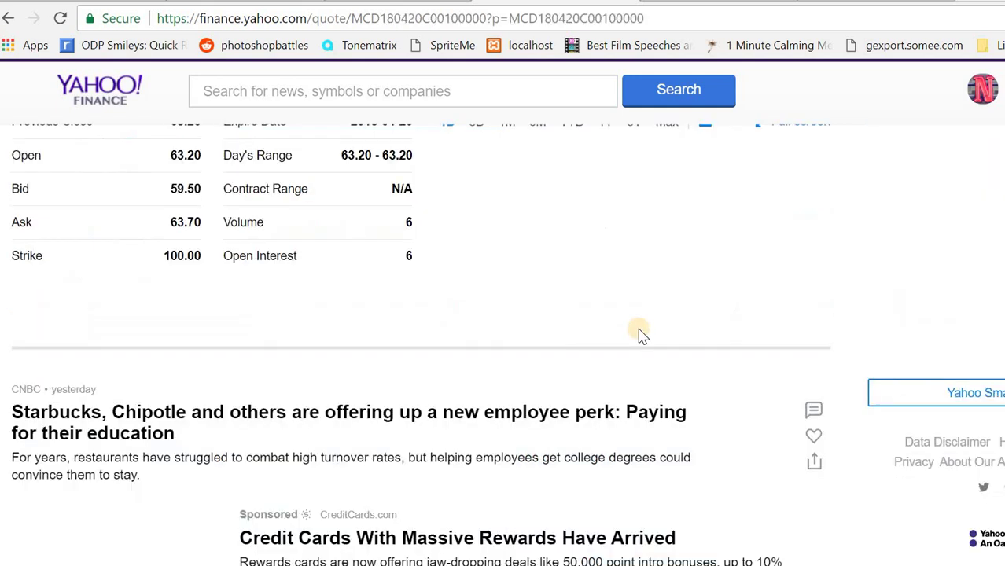
- Examine the contract's summary table from Previous Close to Open Interest, and select the page's web address
scroll(400, 345, "up", 3)
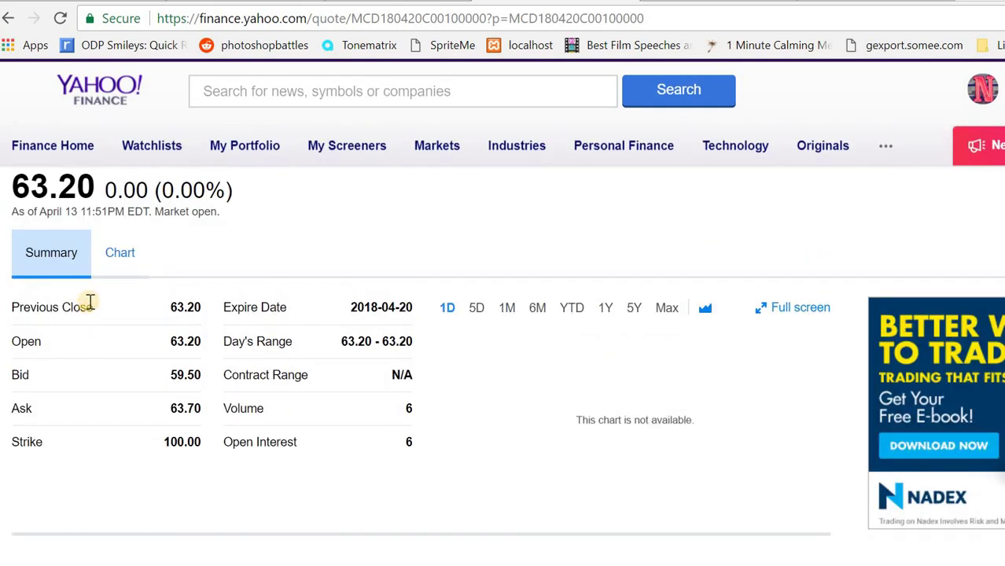
left_click_drag(46, 307, 407, 443)
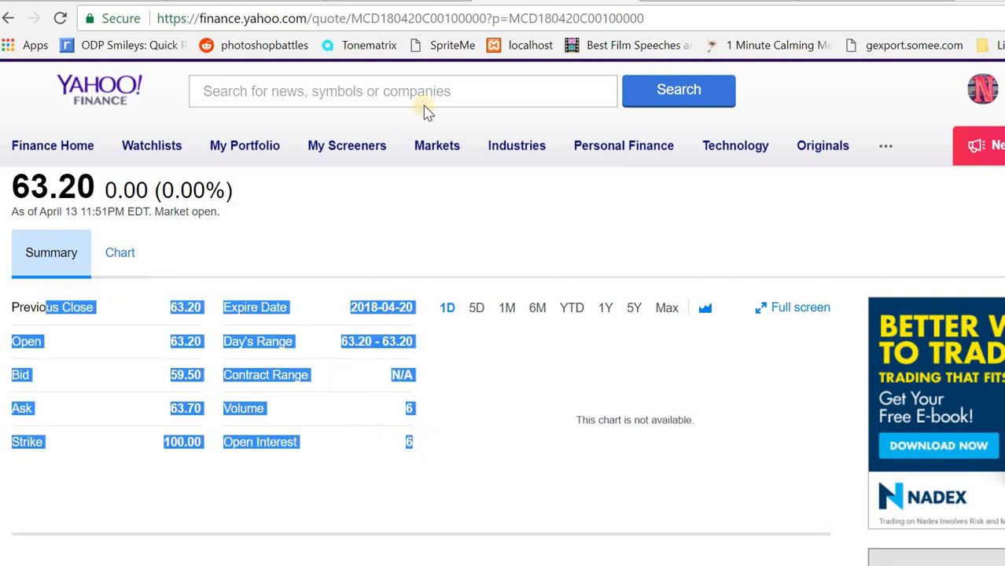
left_click(660, 22)
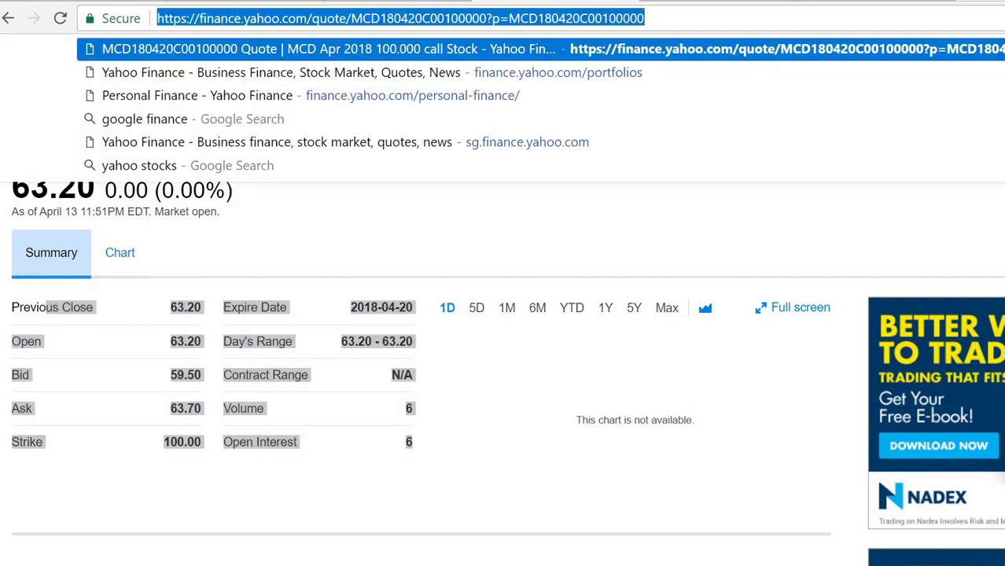
- Compare the Options spreadsheet with the Yahoo contract page, and inspect the "//tr" XPath query in B1's IMPORTXML formula without changing it
left_click(408, 1)
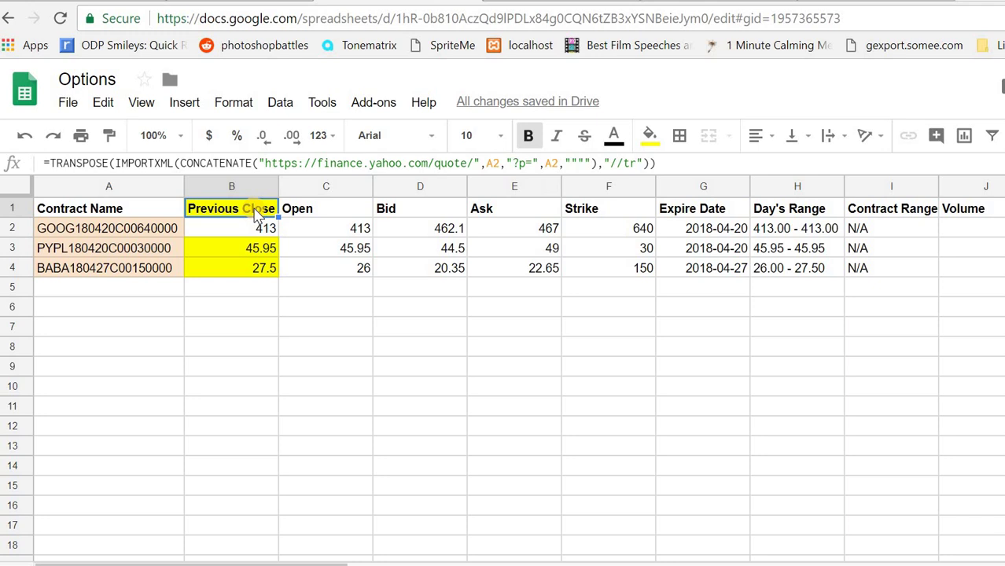
left_click(511, 1)
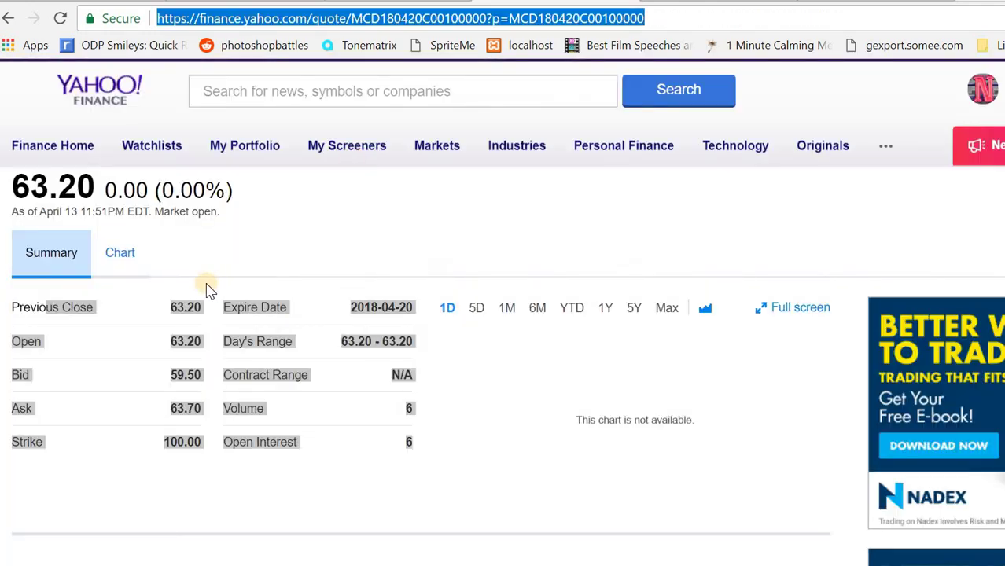
left_click(44, 306)
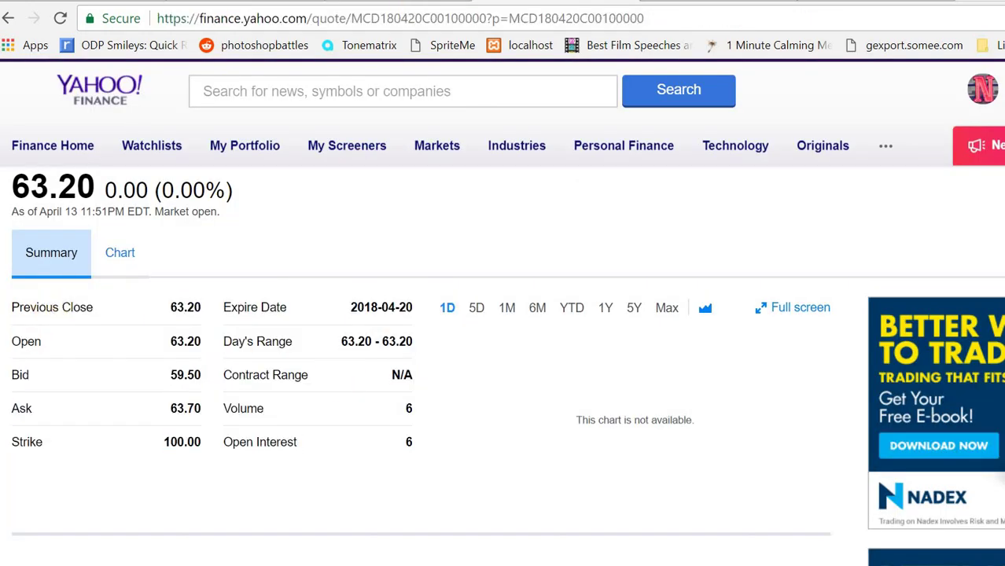
left_click(425, 1)
left_click(637, 163)
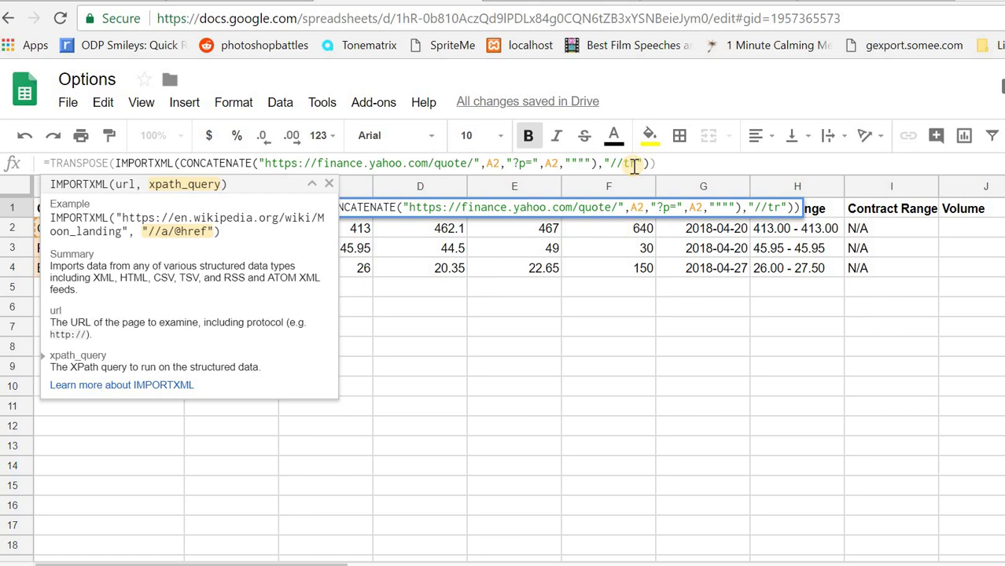
double_click(629, 163)
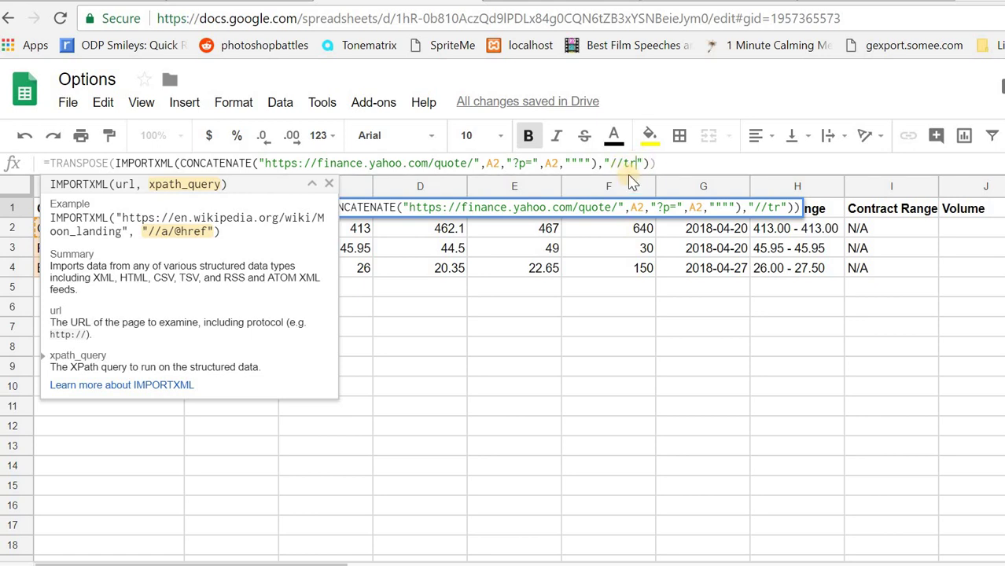
key("Escape")
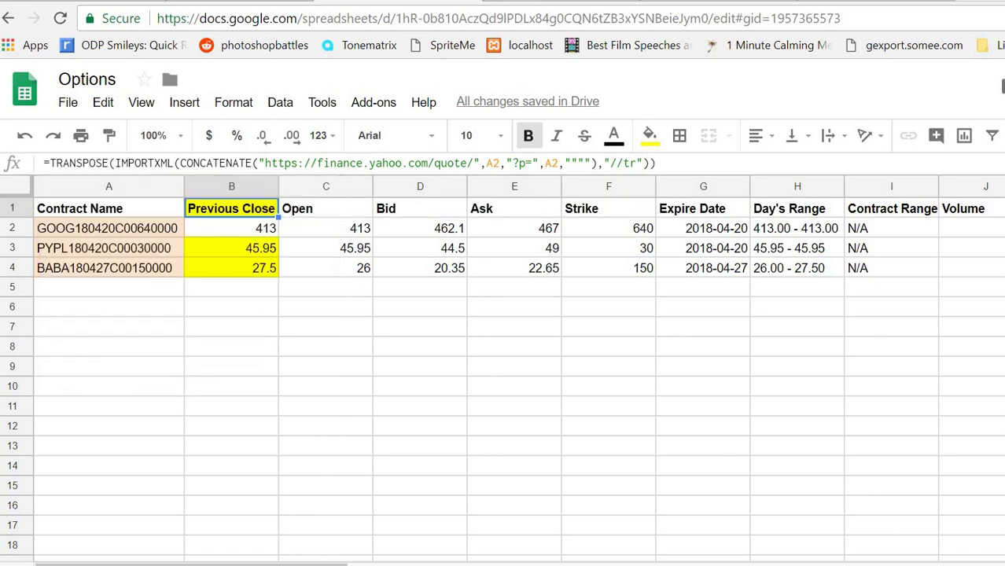
- Return to the Yahoo contract page and examine the individual rows of the summary table, starting with Previous Close
key("ctrl+Tab")
left_click_drag(19, 310, 194, 309)
left_click(70, 300)
left_click_drag(39, 306, 402, 432)
left_click(380, 417)
left_click_drag(39, 305, 197, 339)
left_click(28, 343)
left_click(40, 305)
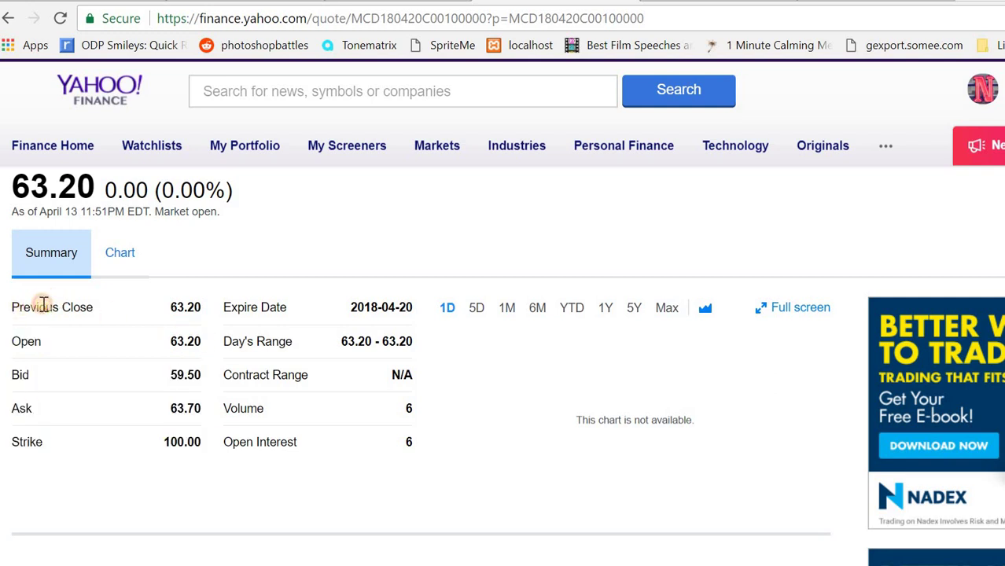
left_click_drag(12, 307, 190, 308)
- Back in the Options spreadsheet, examine B1's TRANSPOSE formula and the imported cells B1:I2 without changing them
left_click(378, 0)
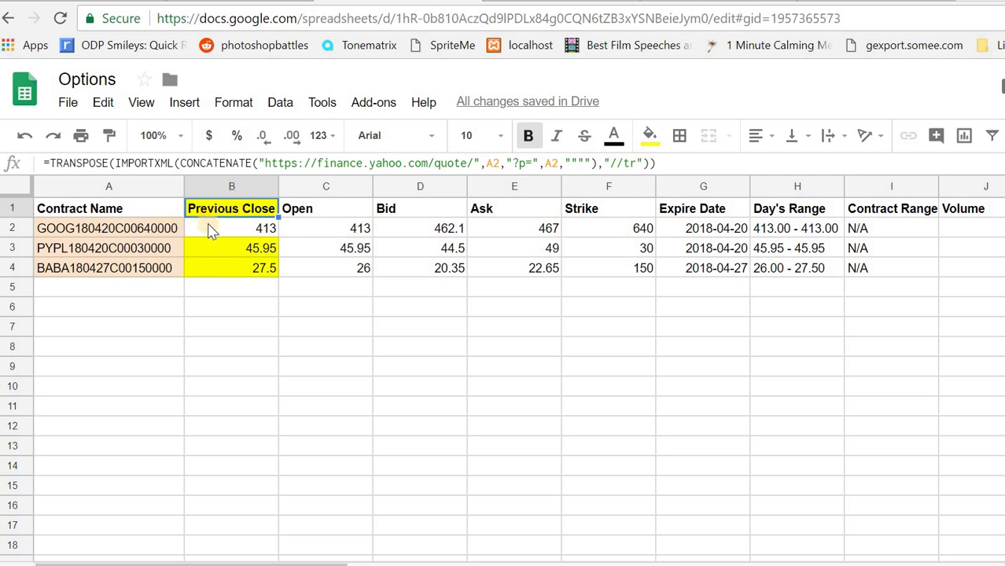
double_click(232, 214)
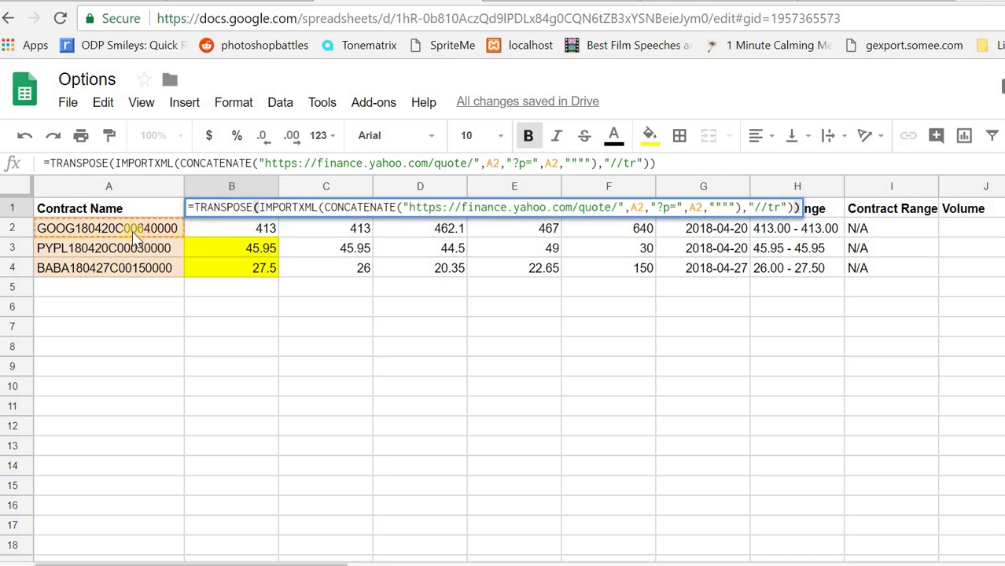
key("Escape")
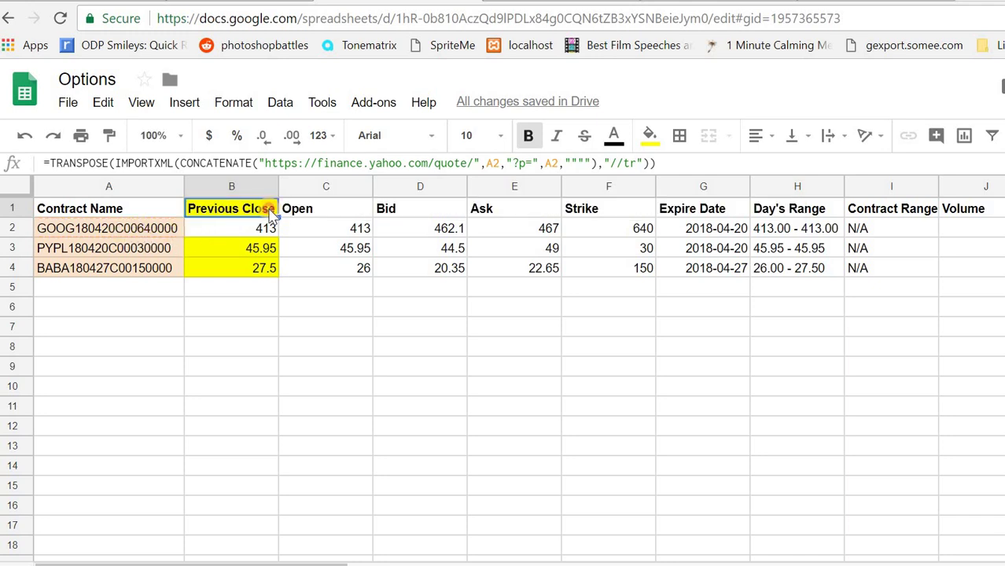
left_click_drag(270, 212, 849, 227)
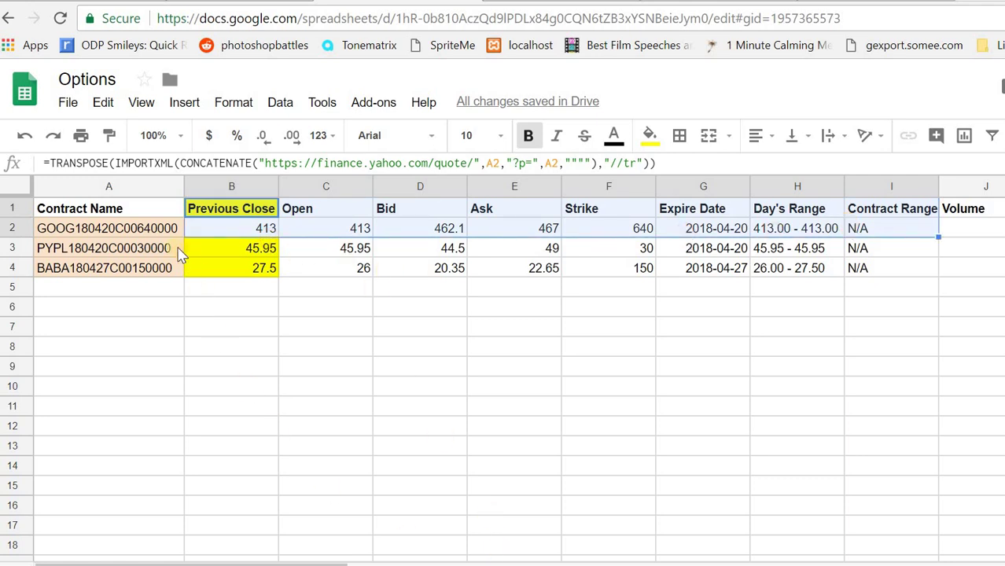
left_click(236, 211)
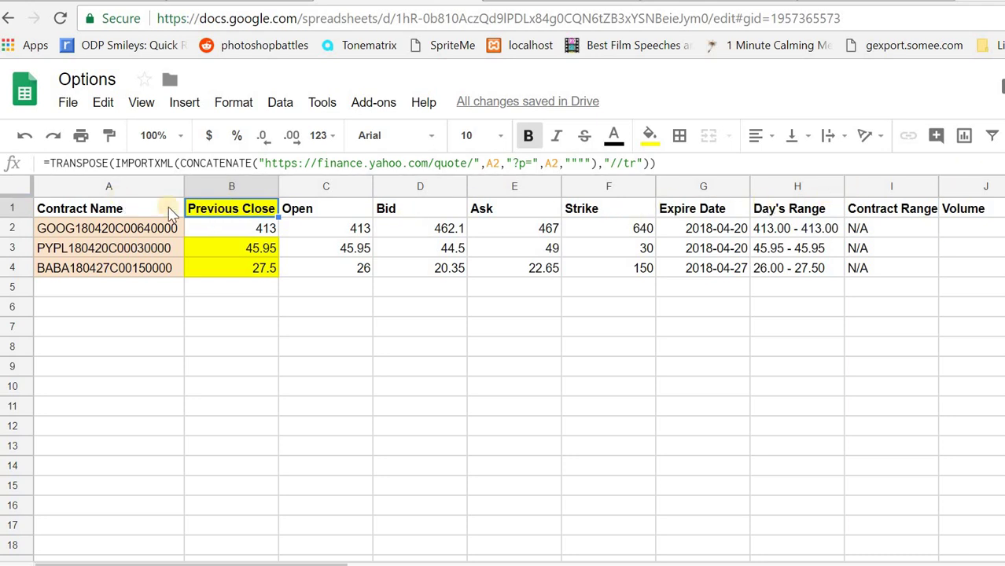
left_click(86, 164)
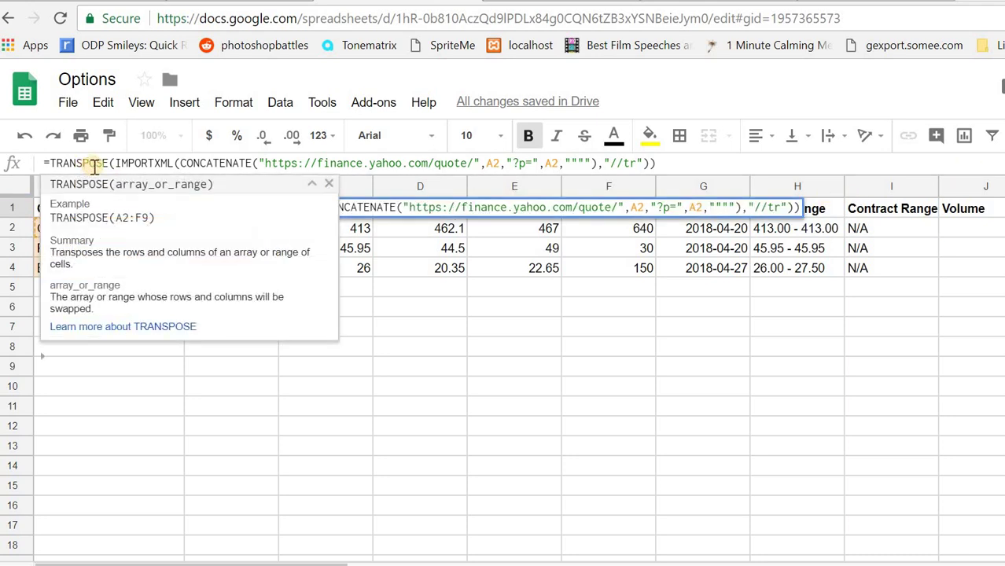
key("Escape")
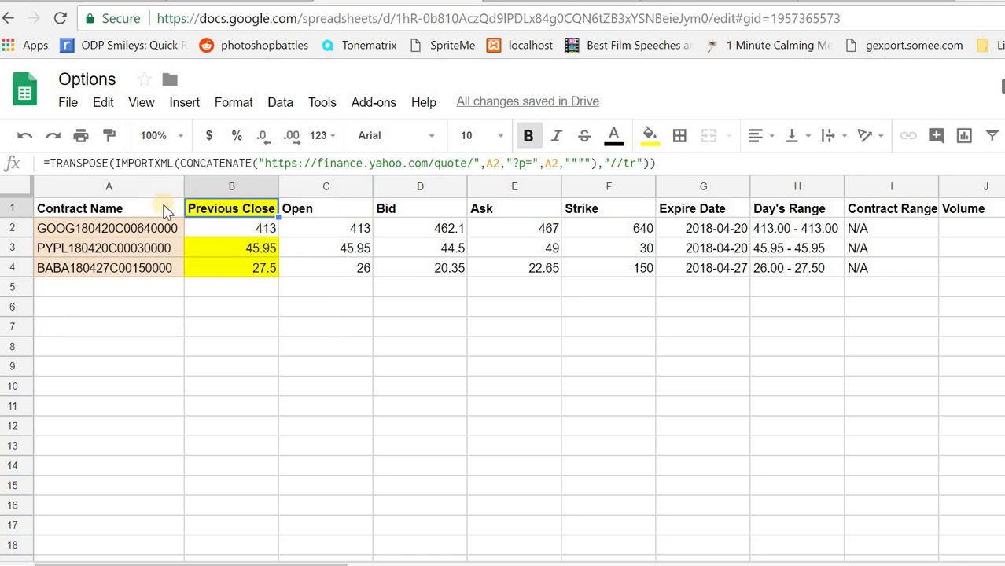
- Copy cells A1:B2, with the contract name and import formula, to the block starting at A8
left_click(163, 207)
left_click(210, 230)
key("ctrl+c")
left_click(193, 350)
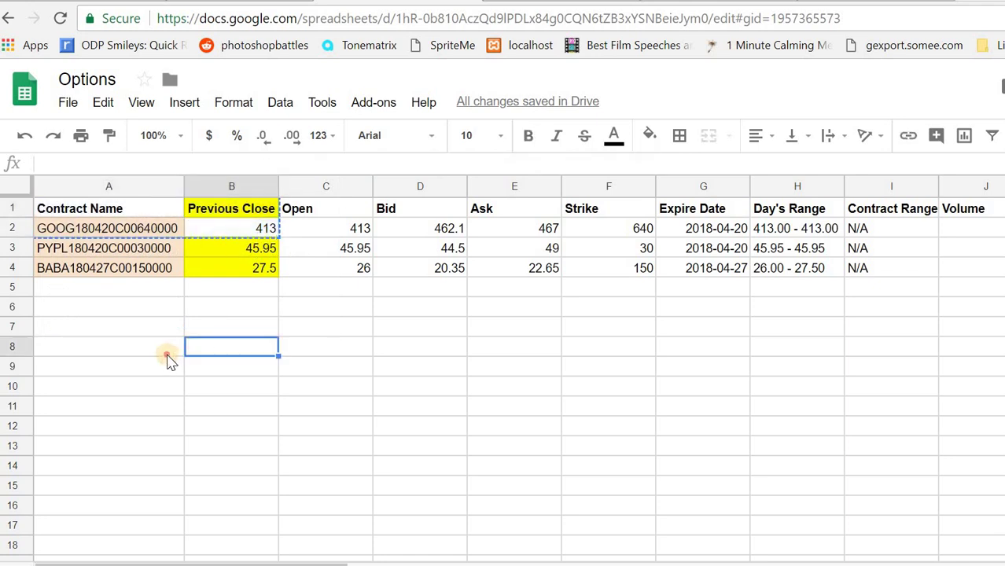
left_click(171, 350)
key("ctrl+v")
left_click(242, 354)
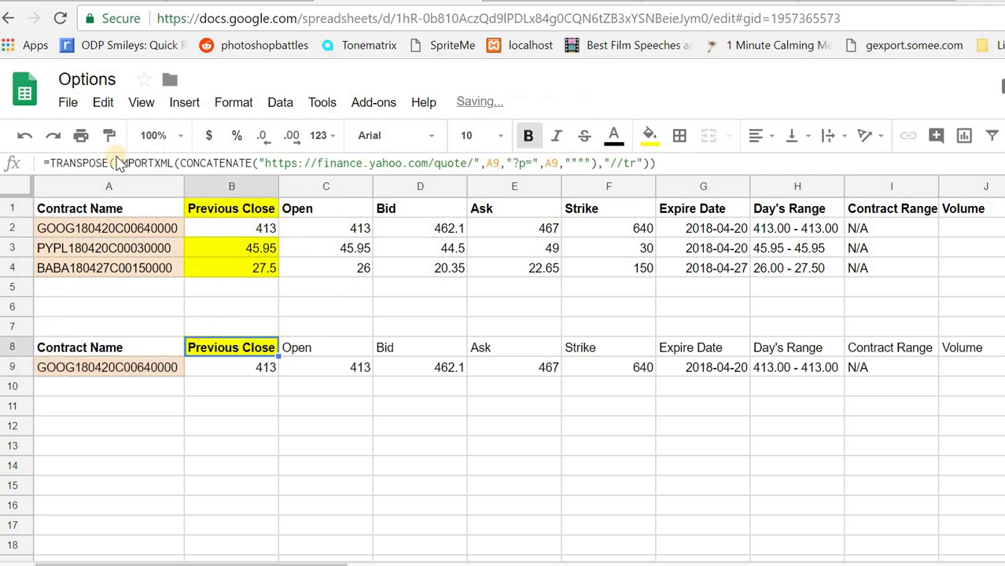
- Remove the TRANSPOSE wrapper and its closing parenthesis from B8's formula, leaving only the IMPORTXML and CONCATENATE part
left_click_drag(116, 162, 52, 163)
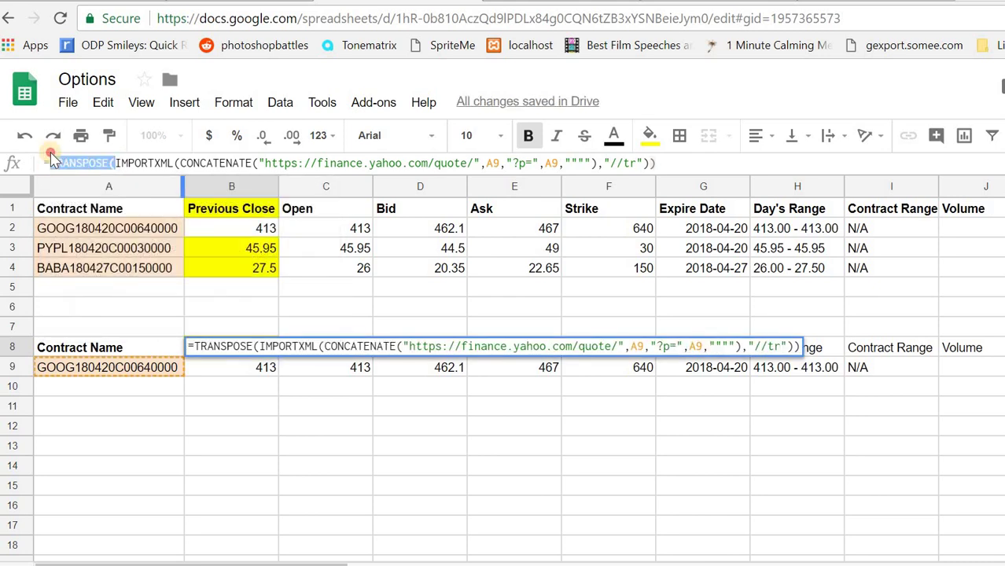
key("BackSpace")
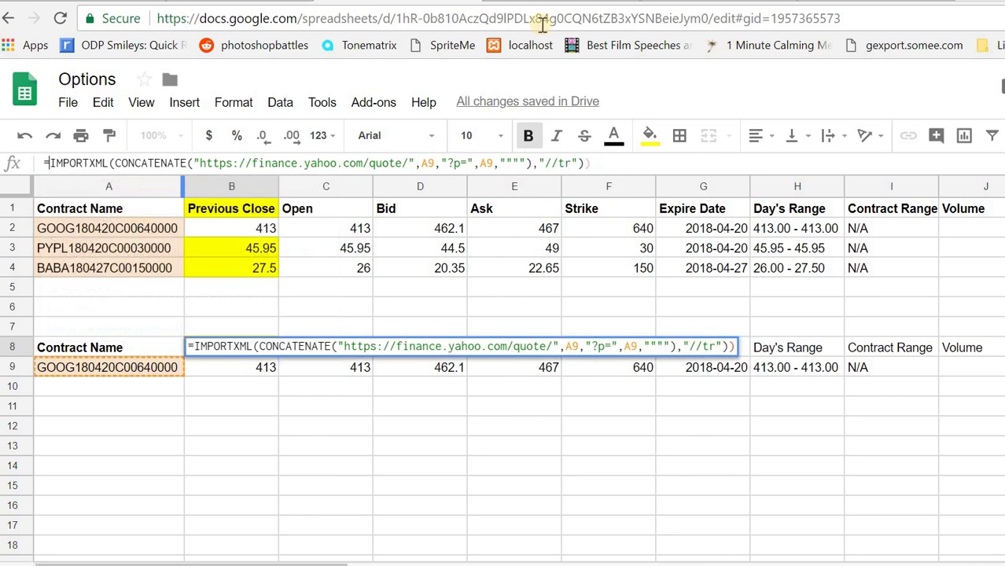
left_click(597, 165)
key("BackSpace")
key("Return")
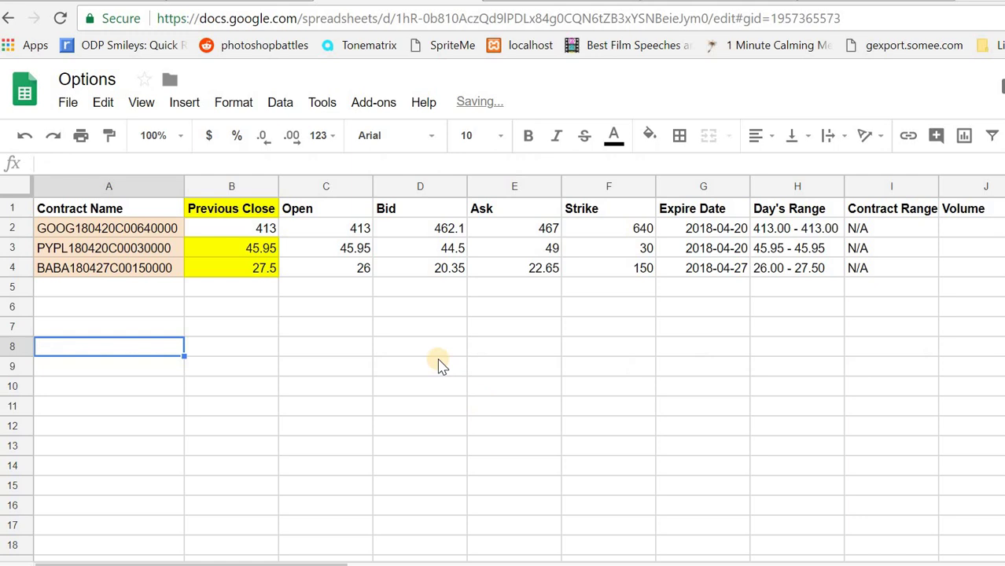
- Compare the "//tr" query in B1's formula with the "//tr//td[last()]" query in B3's formula
mouse_move(245, 208)
left_mouse_down()
mouse_move(249, 221)
mouse_move(346, 231)
mouse_move(218, 221)
left_mouse_up()
left_click(214, 216)
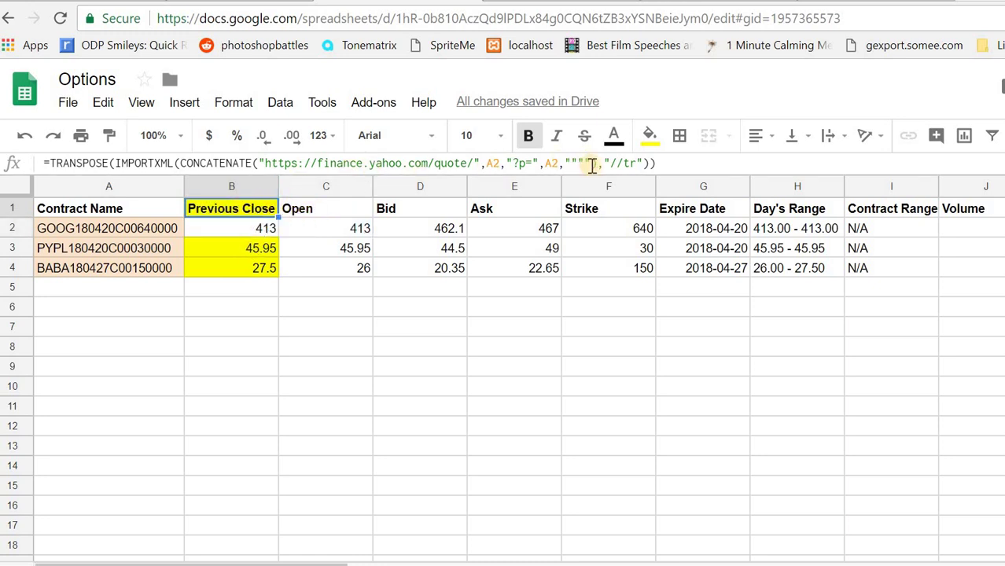
left_click(251, 252)
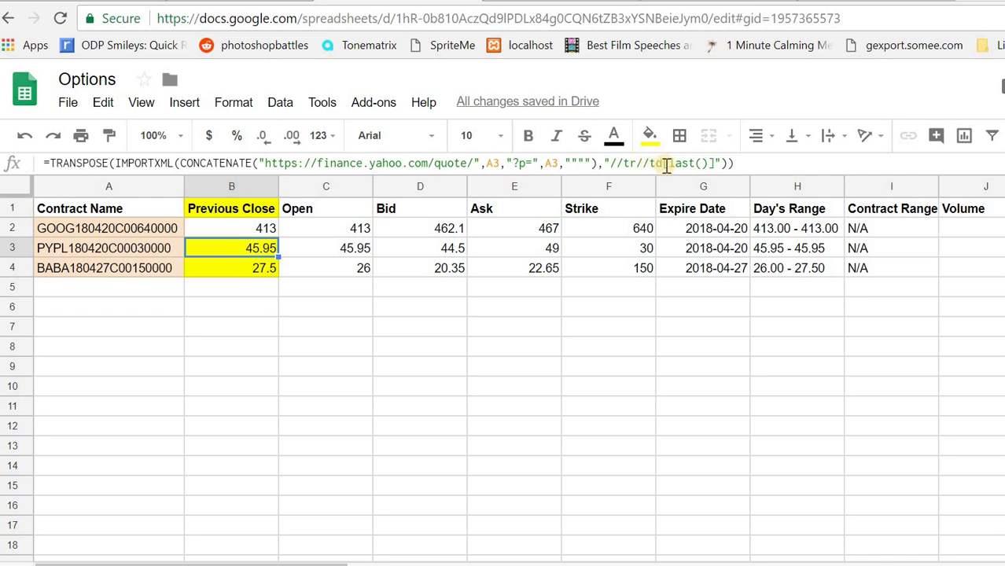
- Highlight the Previous Close row's value on the Yahoo contract page, and inspect B4 and contract name A4 in the Options spreadsheet
left_click(551, 1)
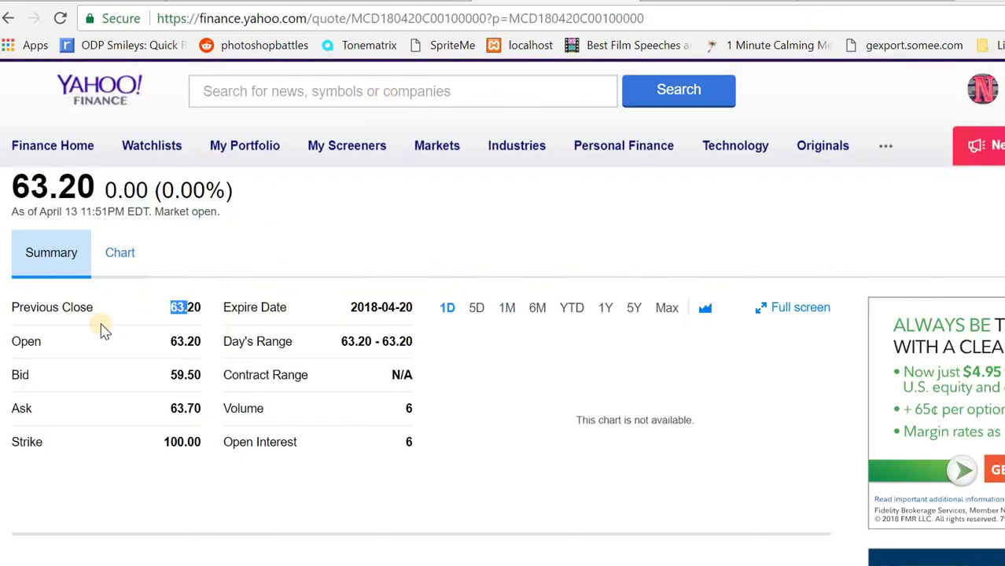
left_click_drag(26, 305, 201, 306)
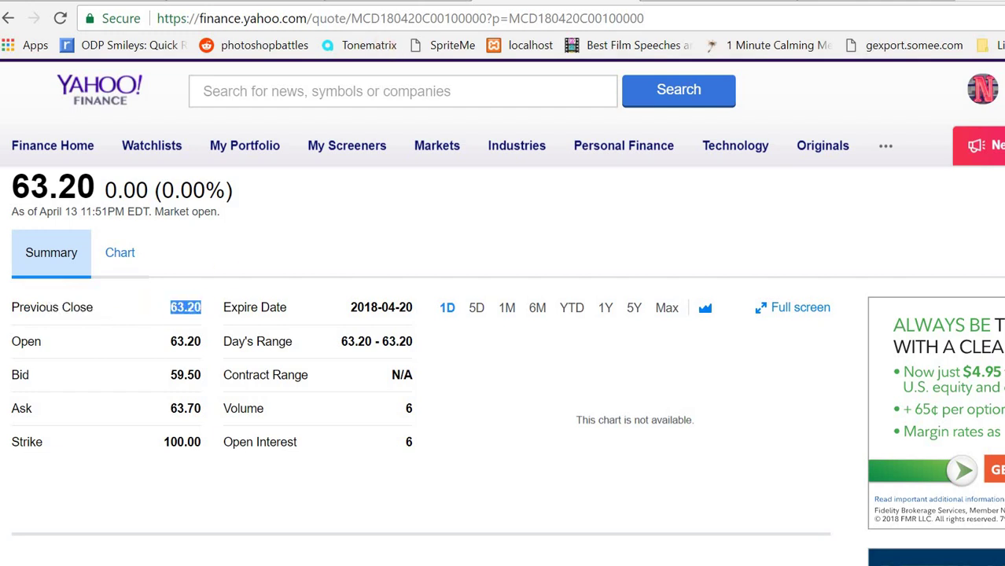
key("ctrl+Tab")
left_click(326, 290)
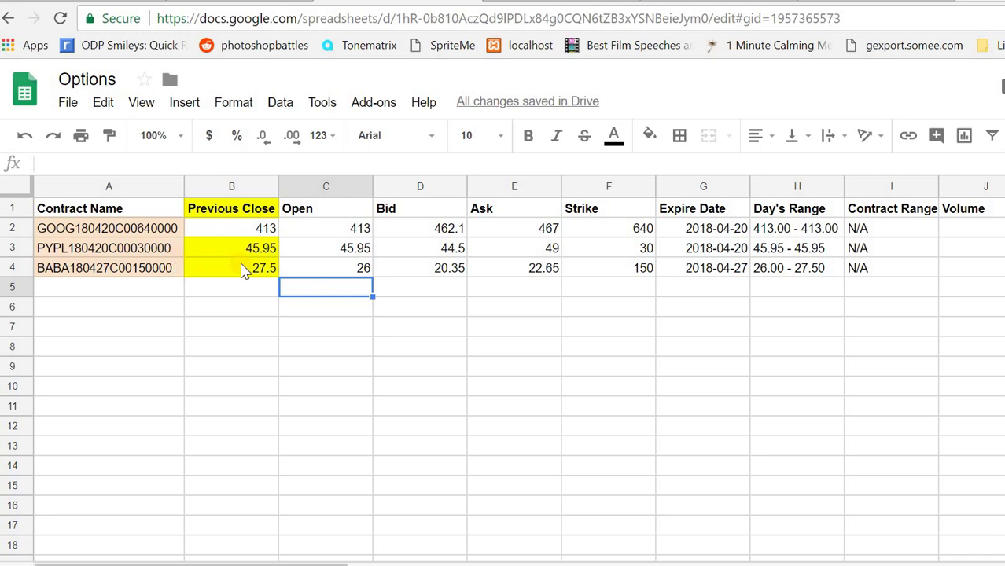
left_click(236, 268)
left_click(162, 269)
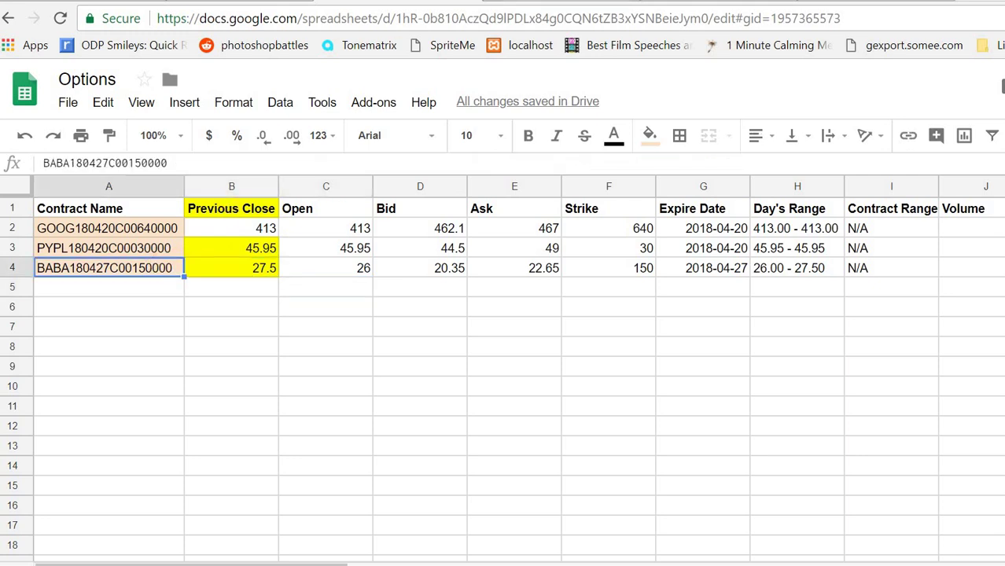
- Switch to Yahoo Finance and open the quote page for Ford Motor Company by searching for symbol F
key("ctrl+Tab")
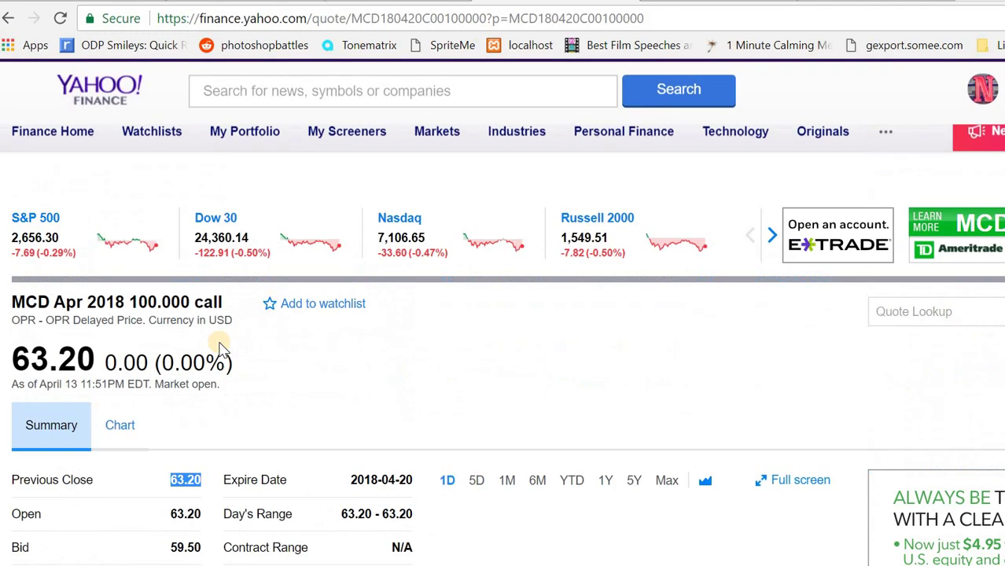
left_click(373, 111)
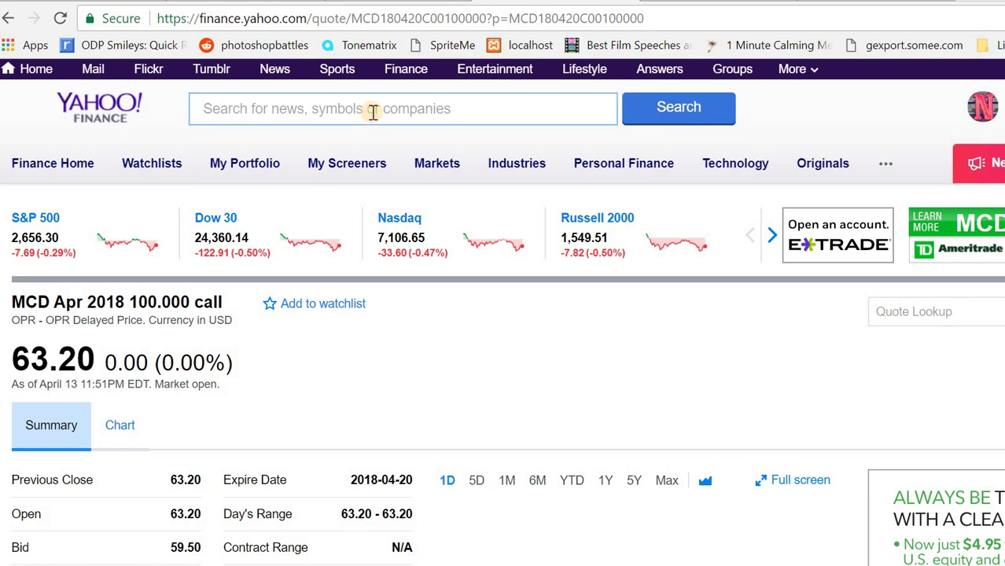
type("f")
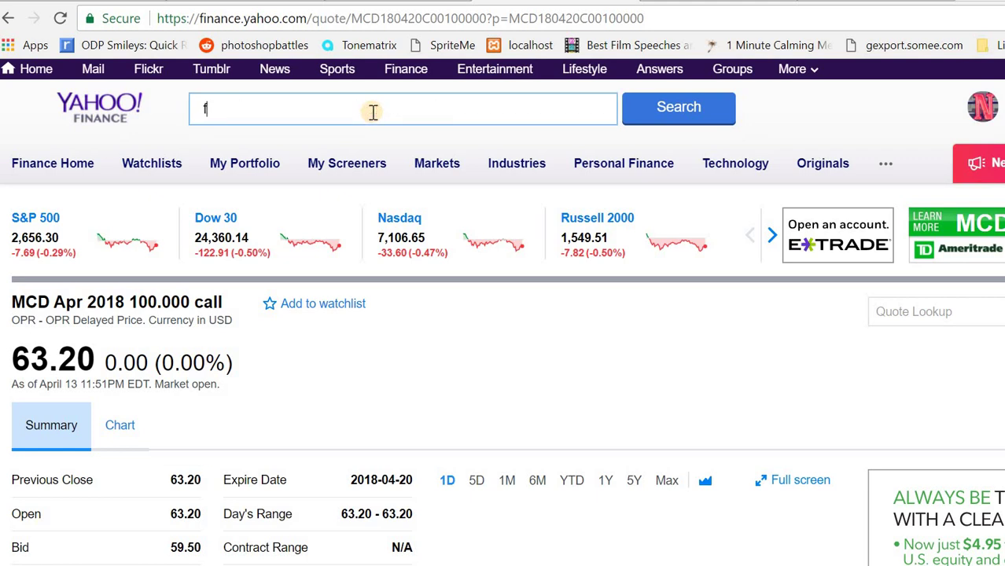
key("Down")
key("Return")
key("Return")
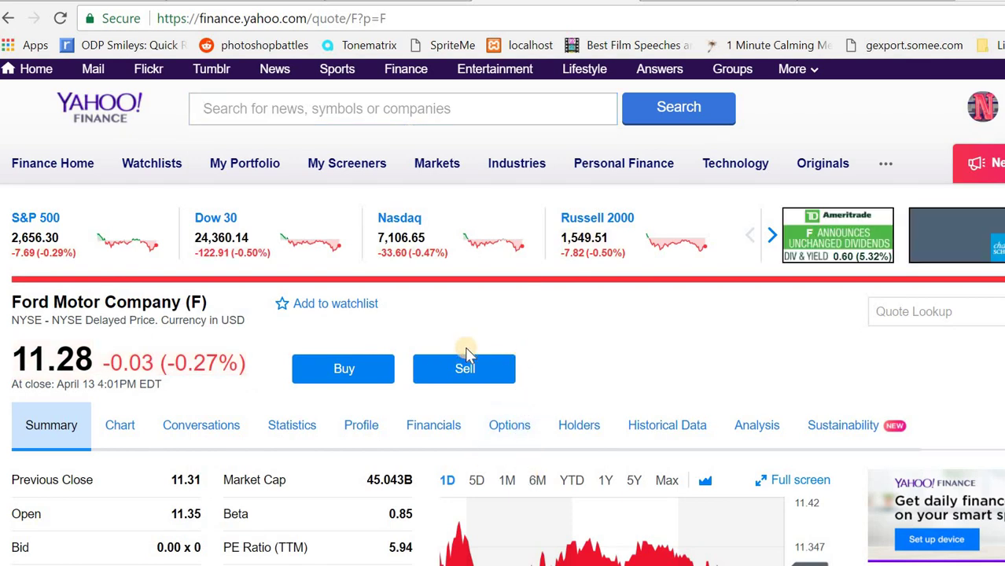
- Copy contract name F180420C00009000 from Ford's options list into cell A5 of the Options spreadsheet
scroll(187, 326, "down", 6)
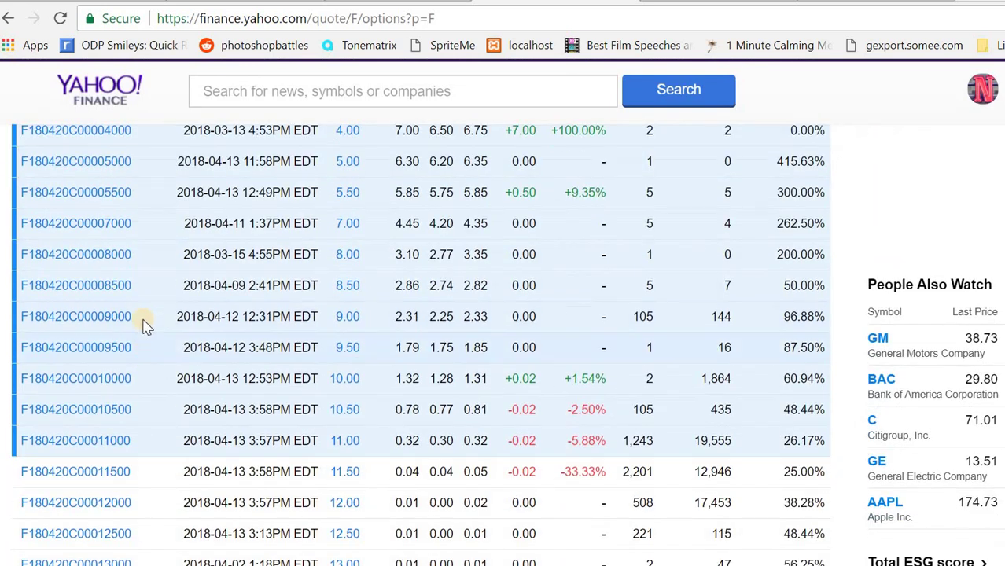
left_click_drag(144, 320, 20, 316)
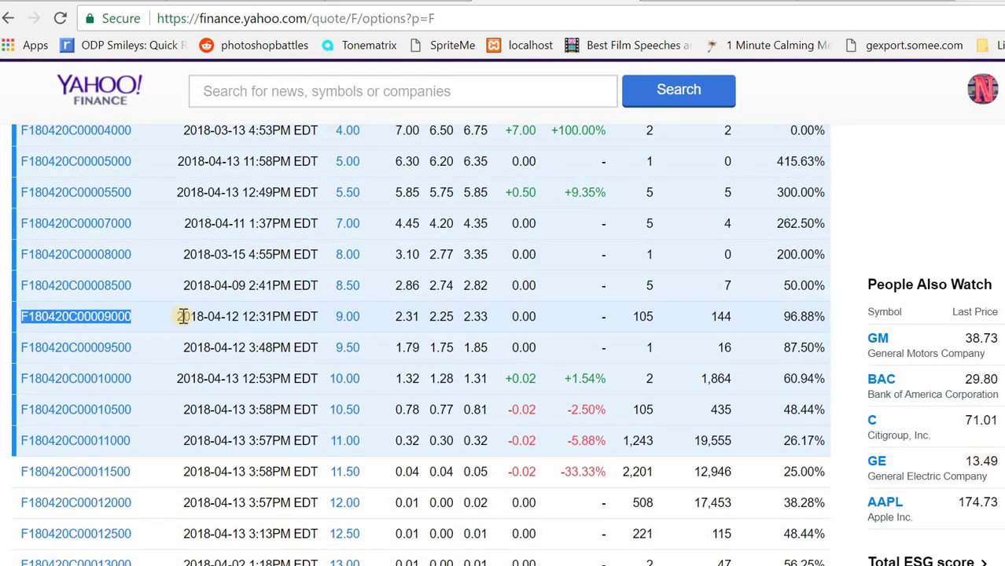
key("ctrl+Tab")
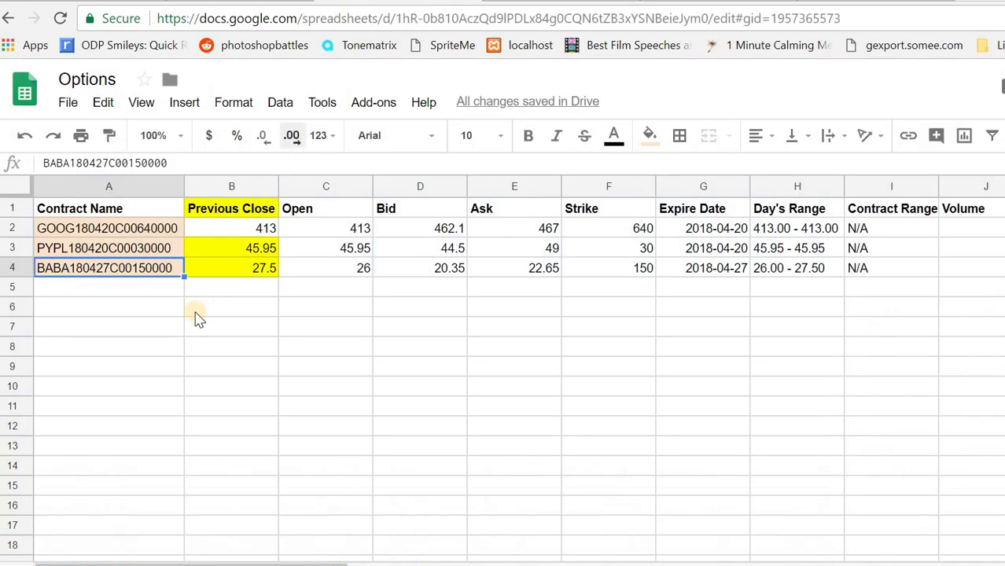
key("Down")
key("ctrl+v")
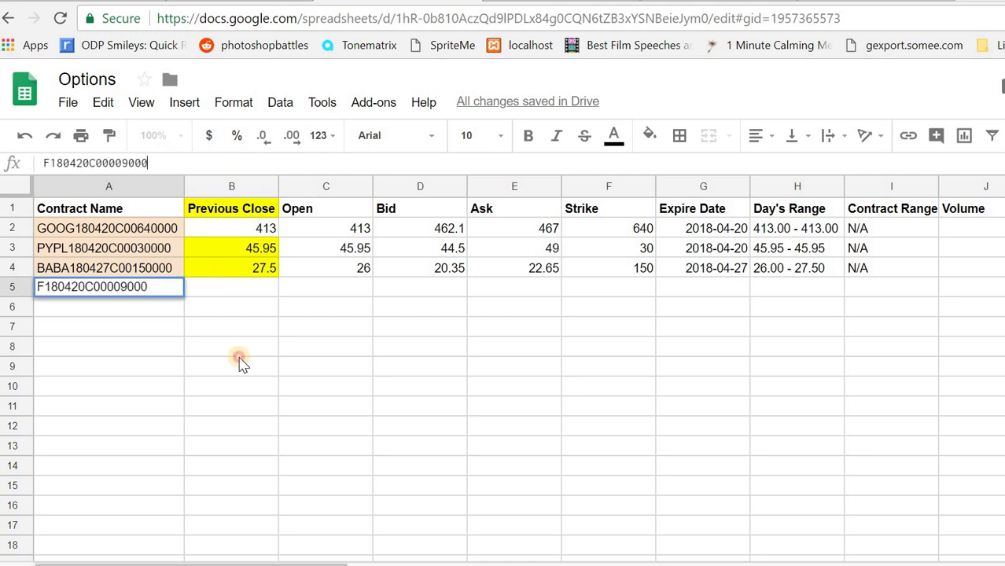
left_click(239, 356)
- Copy the import formula with the "//tr//td[last()]" query from B4 into B5 for the Ford contract
left_click(248, 271)
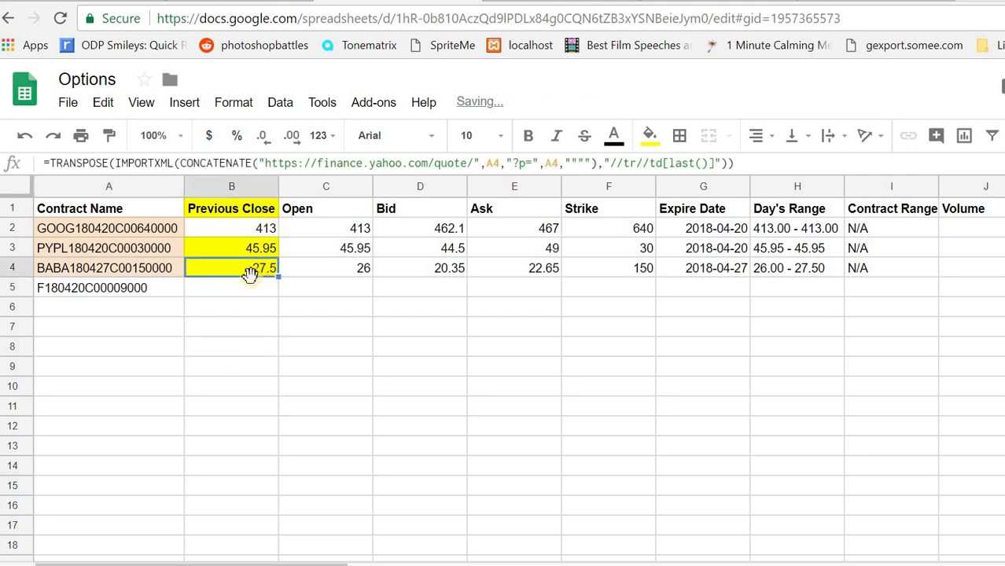
left_click(254, 207)
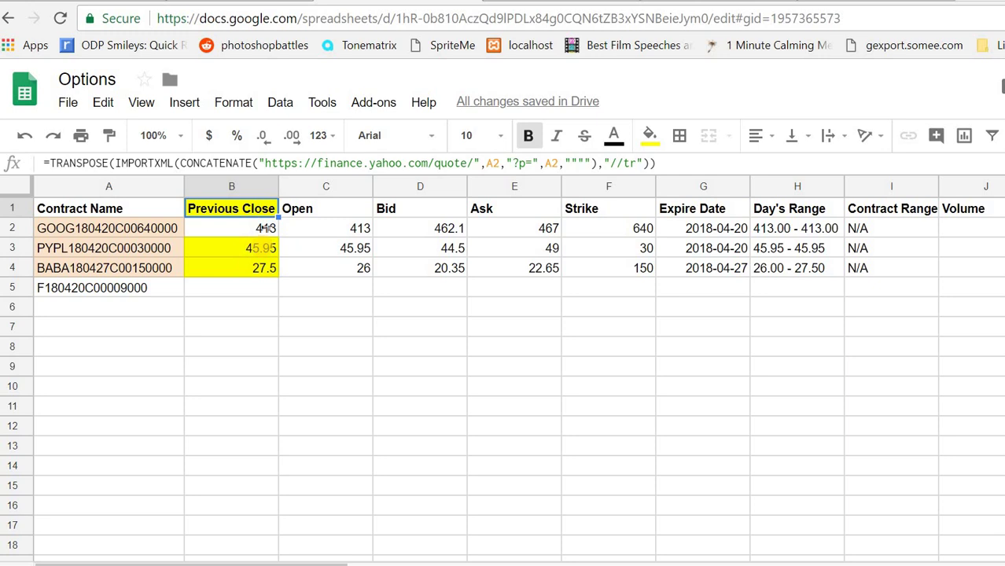
left_click(260, 307)
left_click(264, 270)
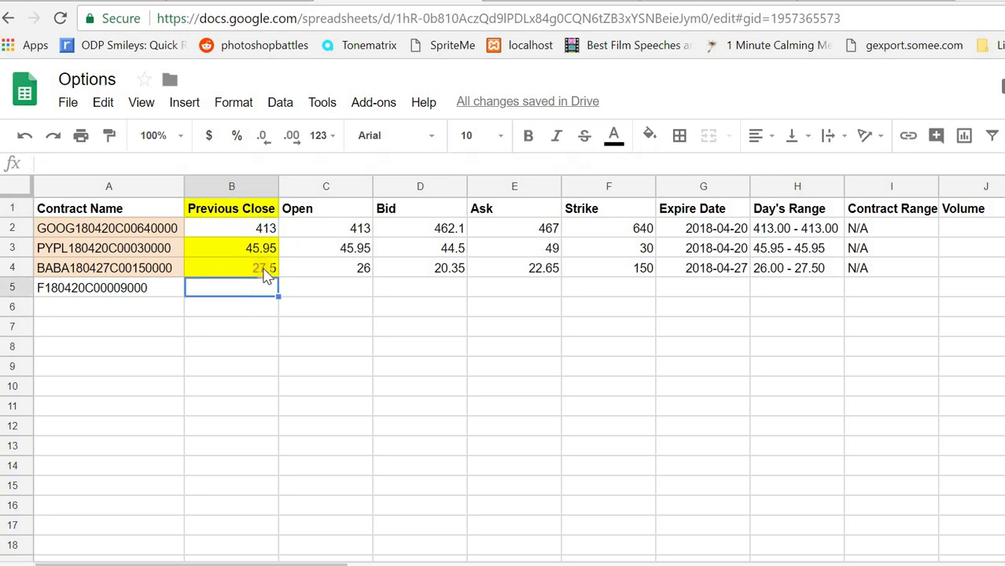
key("ctrl+c")
left_click(256, 292)
key("ctrl+v")
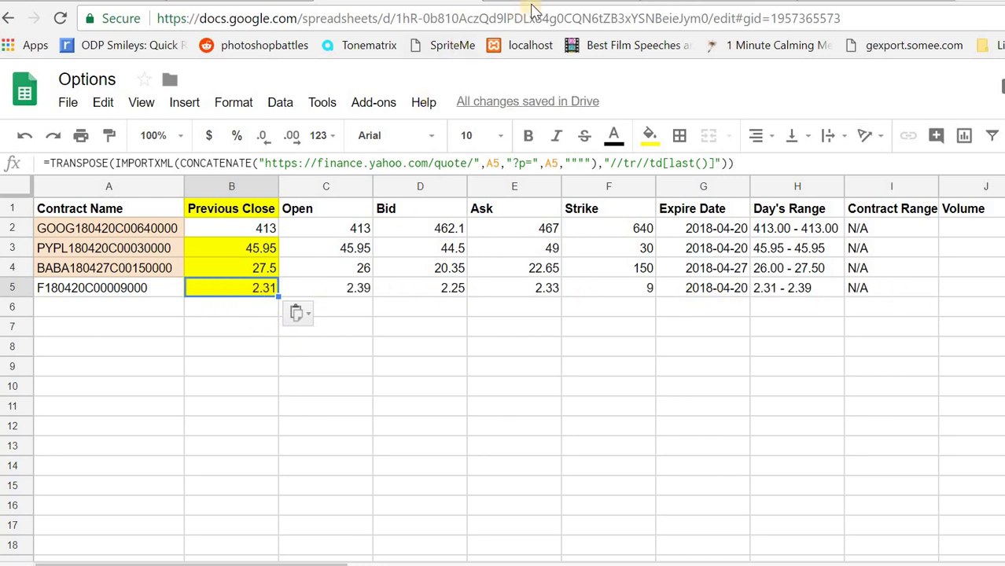
- Open the F180420C00009000 contract page on Yahoo Finance and compare its summary table with row 5 of the Options spreadsheet
left_click(391, 1)
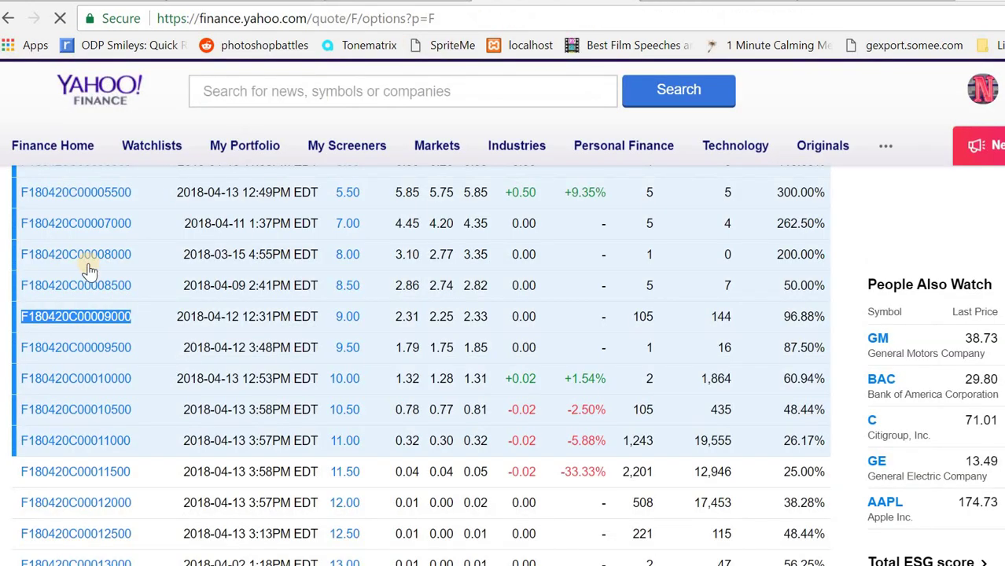
left_click(100, 324)
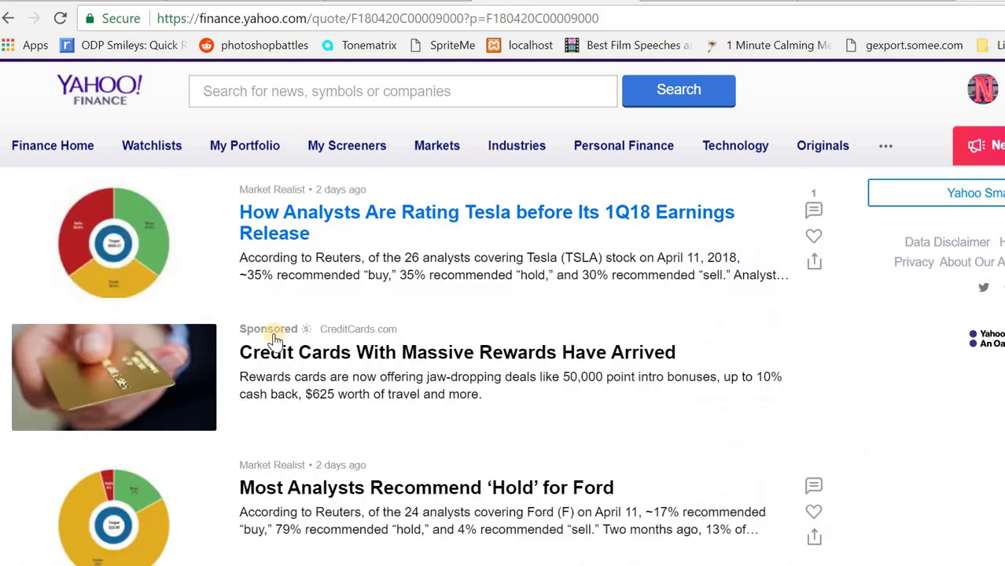
scroll(273, 342, "up", 5)
scroll(273, 319, "down", 1)
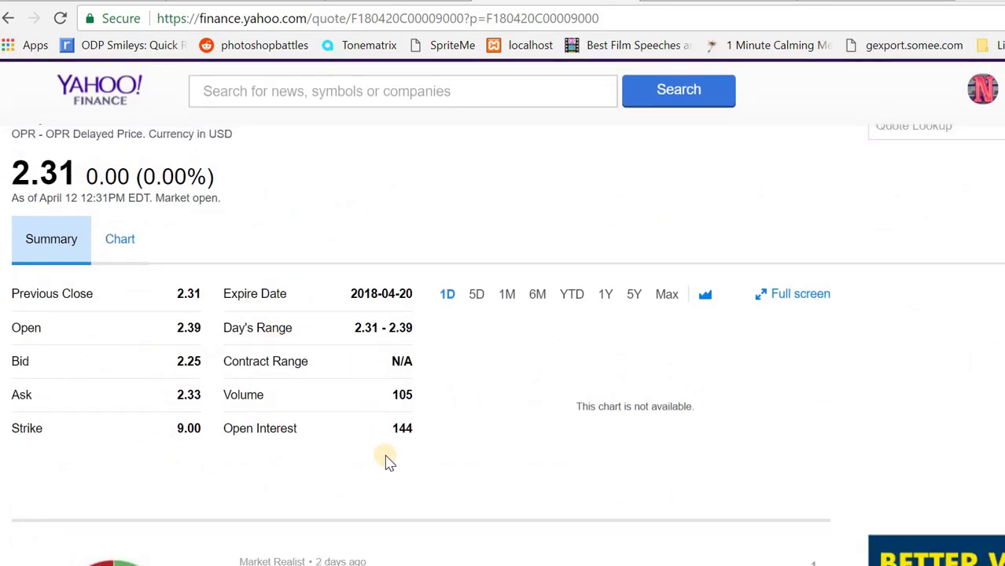
key("ctrl+Tab")
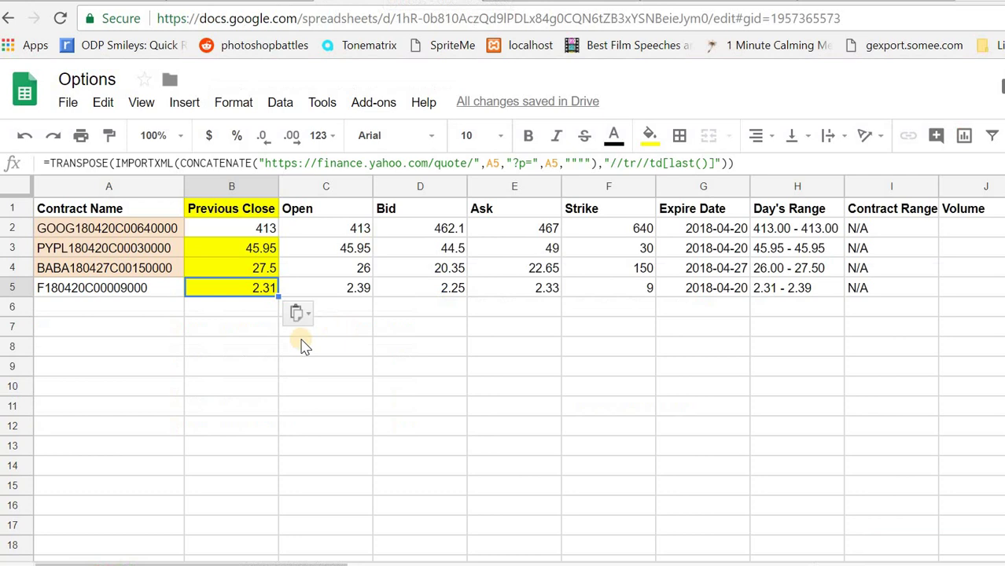
left_click(157, 289)
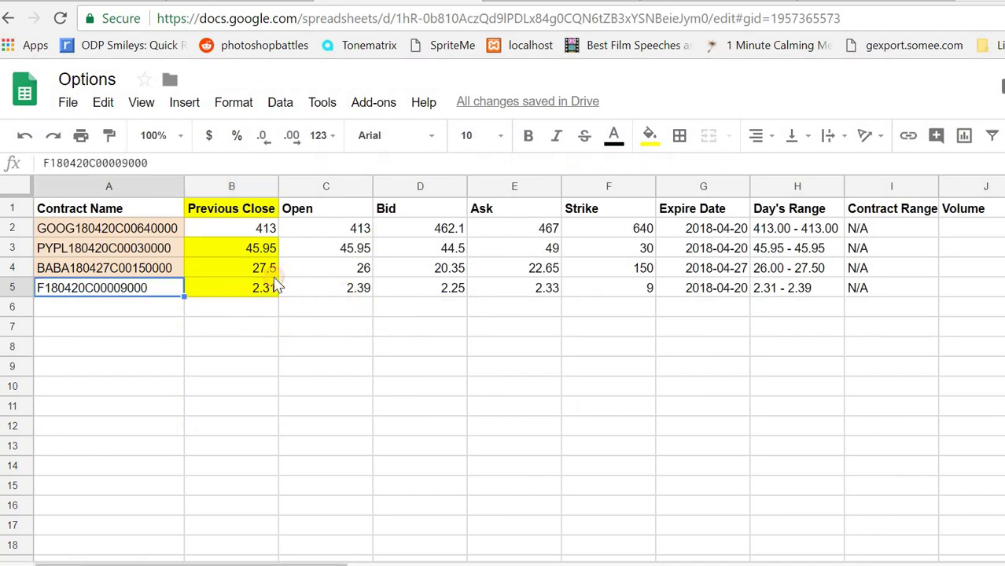
left_click(297, 275)
left_click(268, 295)
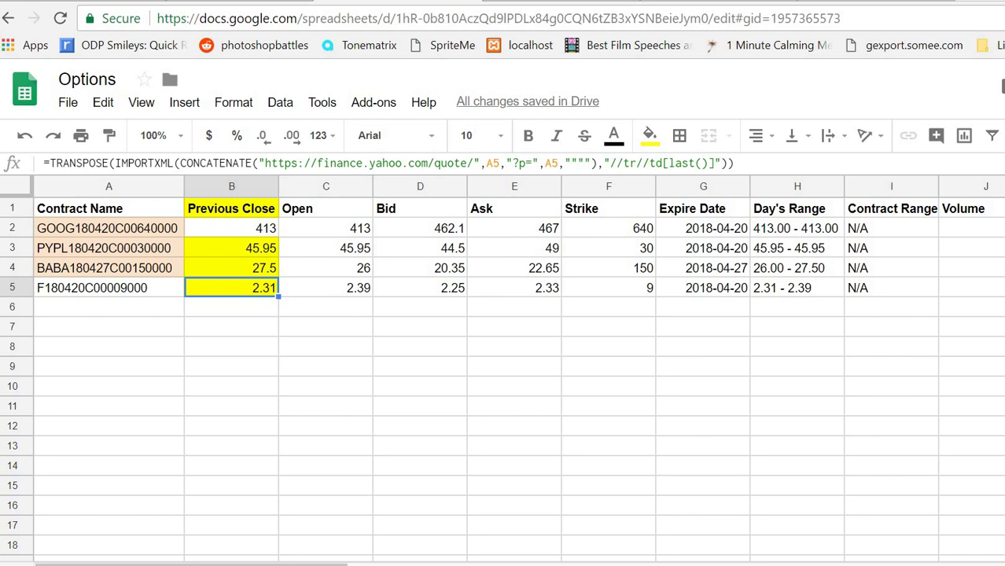
- Switch to the sheet of reference websites and examine the IMPORTXML tips and the XPath syntax links in B4:C6
left_click_drag(343, 563, 303, 563)
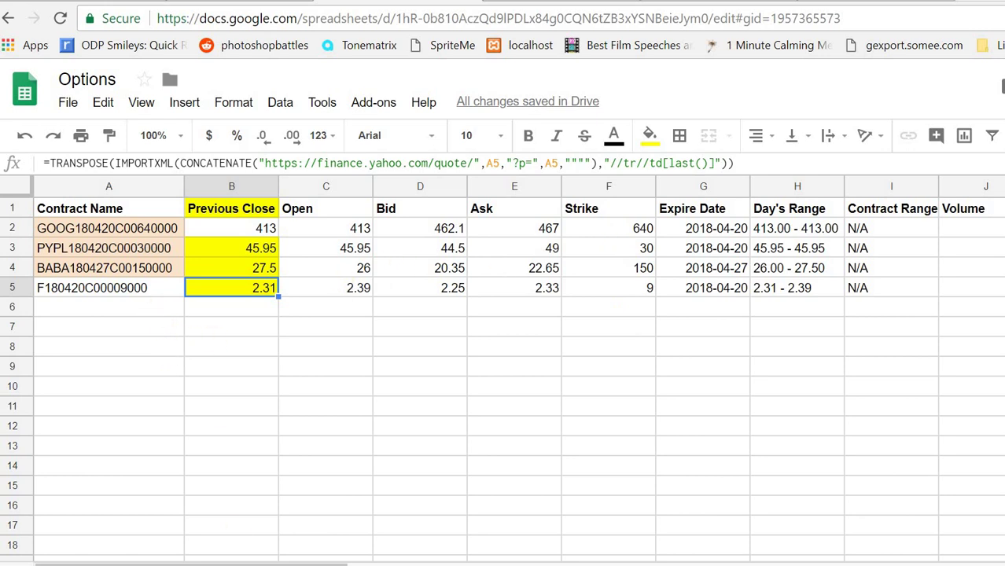
left_click(291, 564)
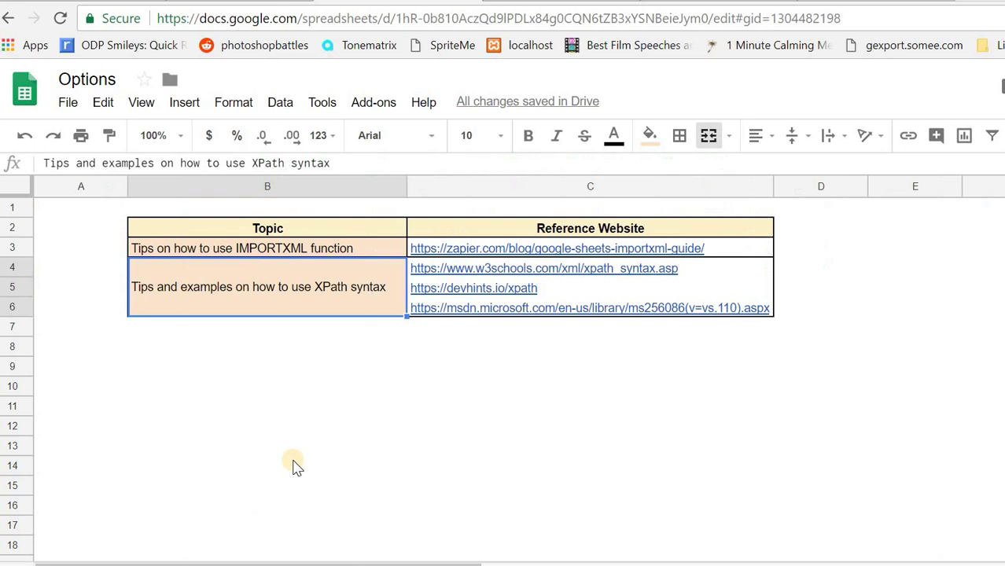
left_click(202, 253)
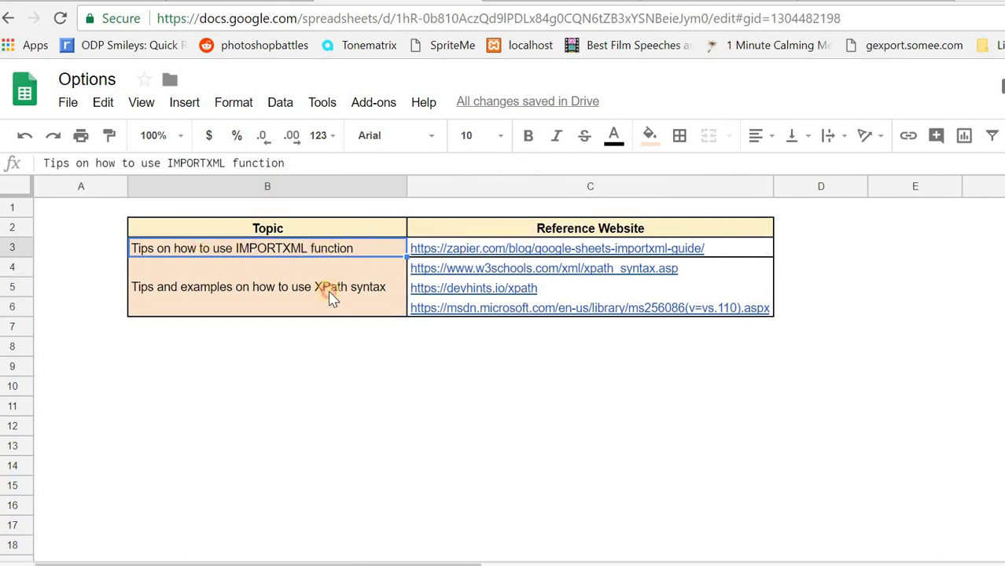
left_click_drag(332, 296, 561, 305)
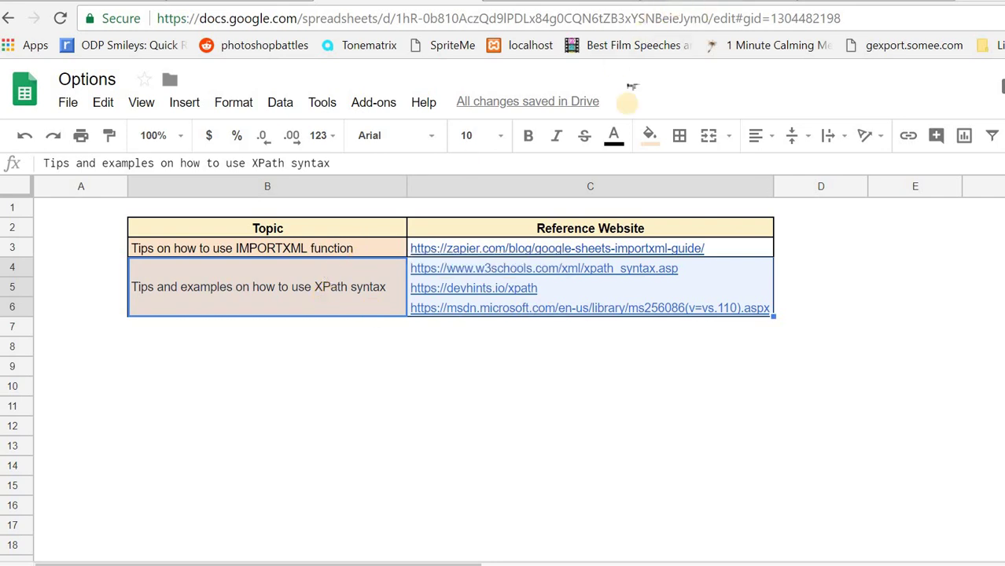
- Open the XPath cheatsheet on devhints.io and look through its selector examples down to the jQuery section
left_click(714, 1)
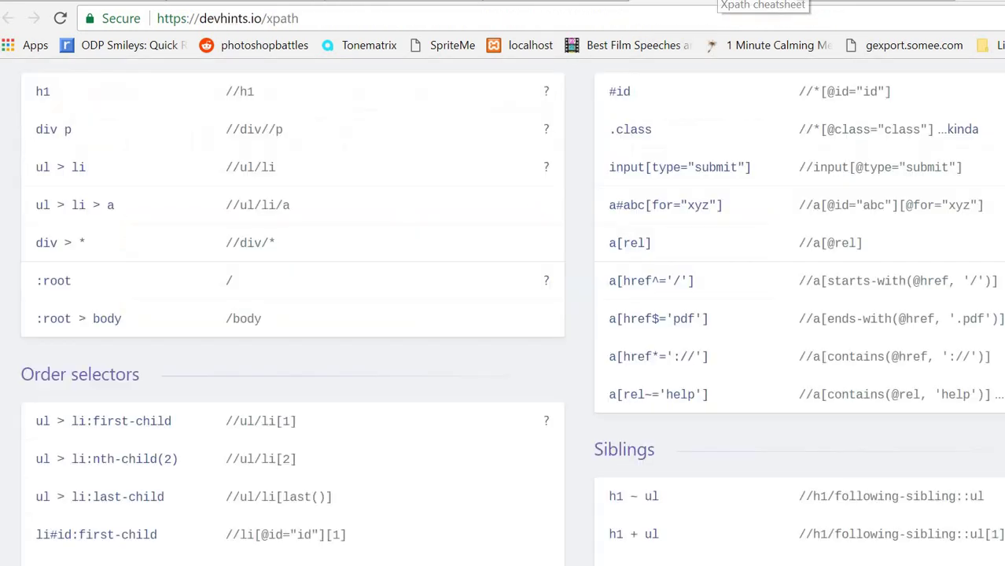
scroll(607, 283, "down", 2)
scroll(603, 260, "down", 3)
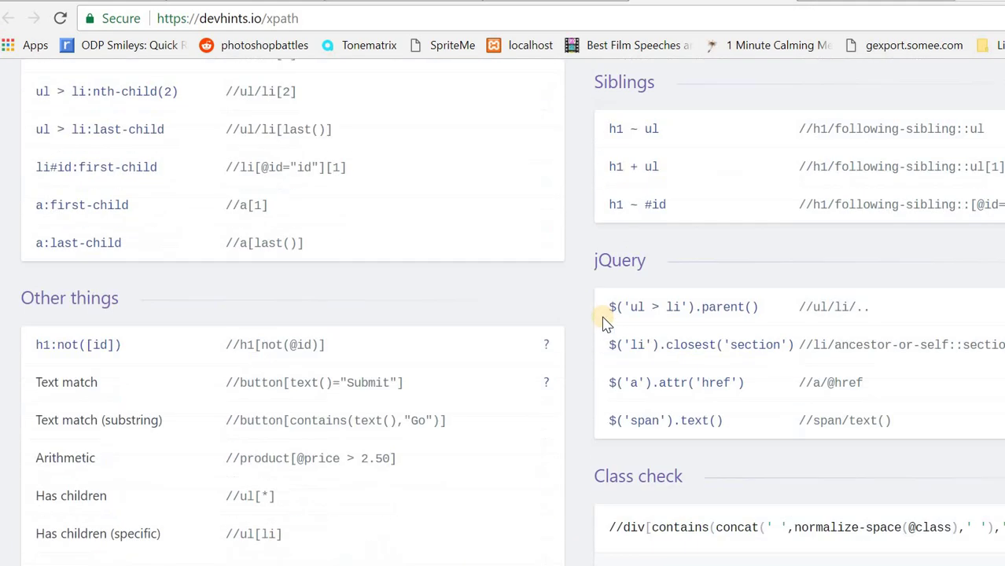
- Switch to the MSDN XPath Examples page and compare the x/y sample XML with the expressions from x/y[1] to x[1]/y[2]
scroll(603, 253, "up", 2)
left_click(843, 1)
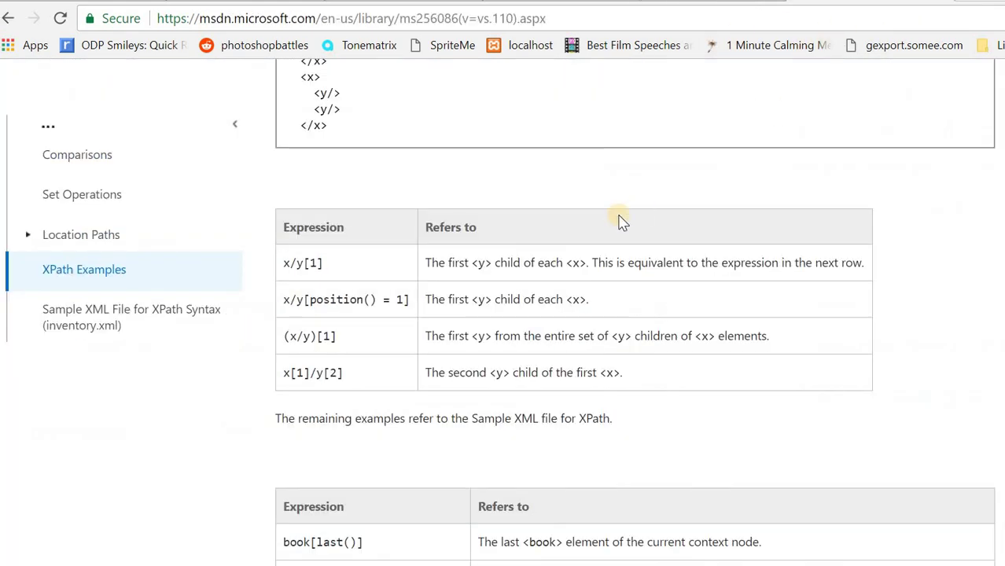
scroll(336, 269, "up", 1)
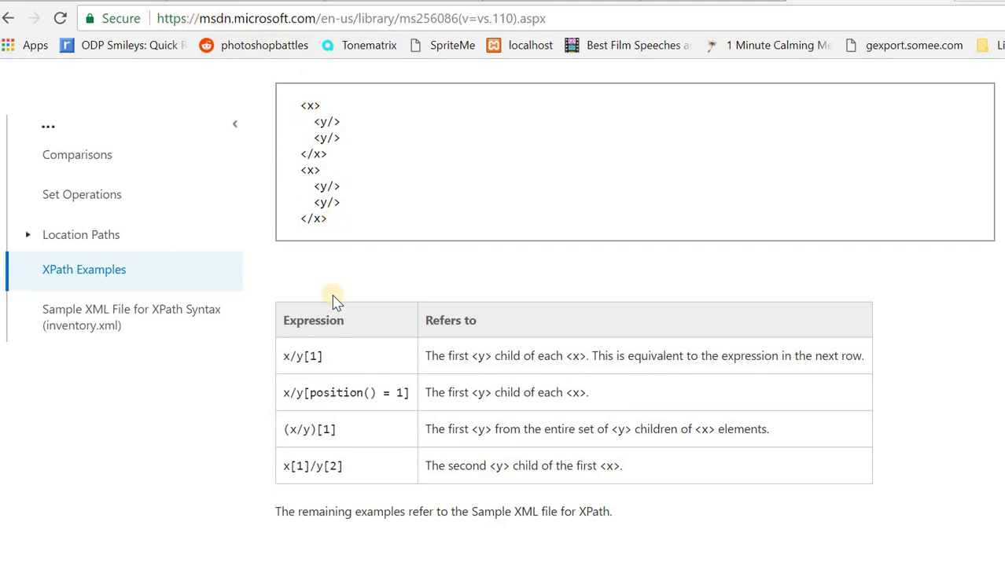
left_click_drag(299, 105, 348, 217)
left_click_drag(286, 358, 643, 473)
left_click(643, 474)
left_click_drag(283, 467, 348, 465)
left_click(347, 145)
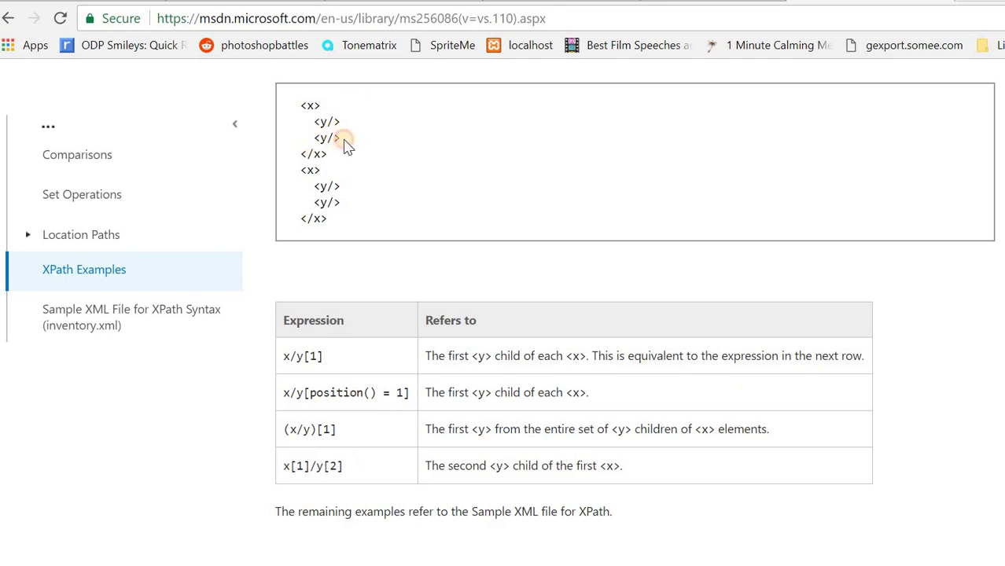
double_click(347, 146)
- Return to the contract quotes sheet of the Options spreadsheet and examine the Yahoo Finance address part of the formula in B5
left_click(405, 0)
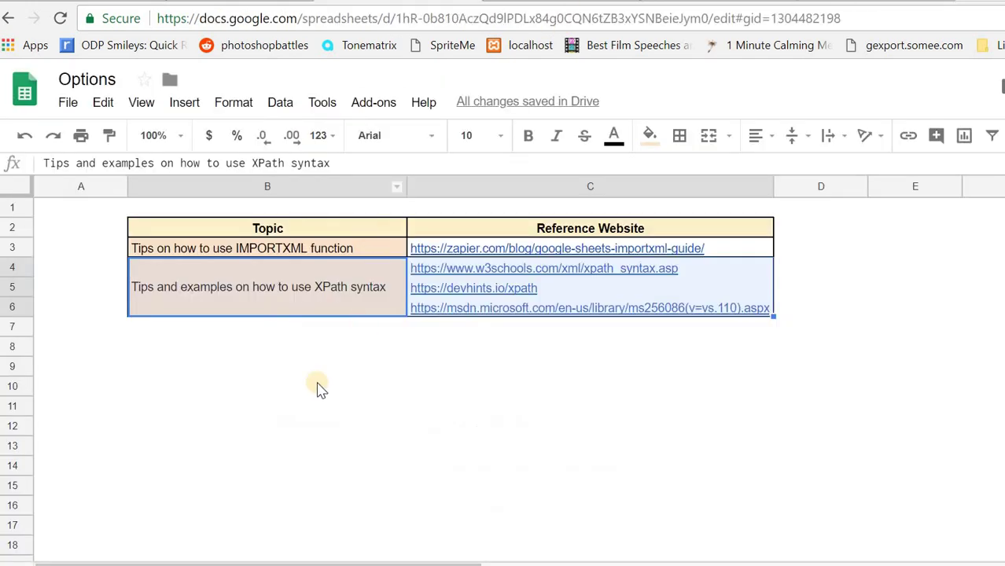
left_click(343, 564)
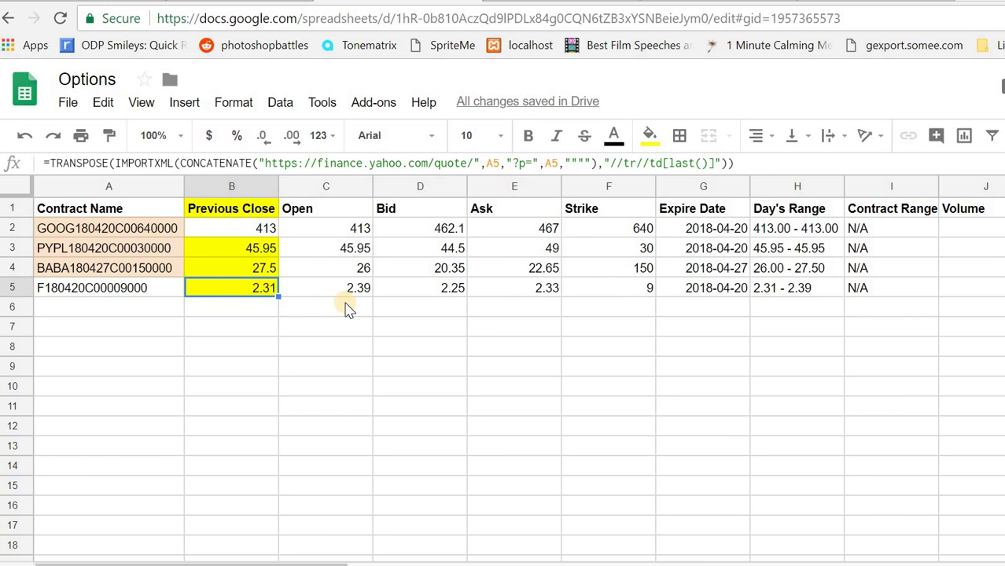
left_click(265, 163)
left_click_drag(266, 162, 501, 162)
key("Escape")
- Switch to the Ford contract page on Yahoo Finance and examine the contract name and "?p=" part of its web address
left_click(511, 1)
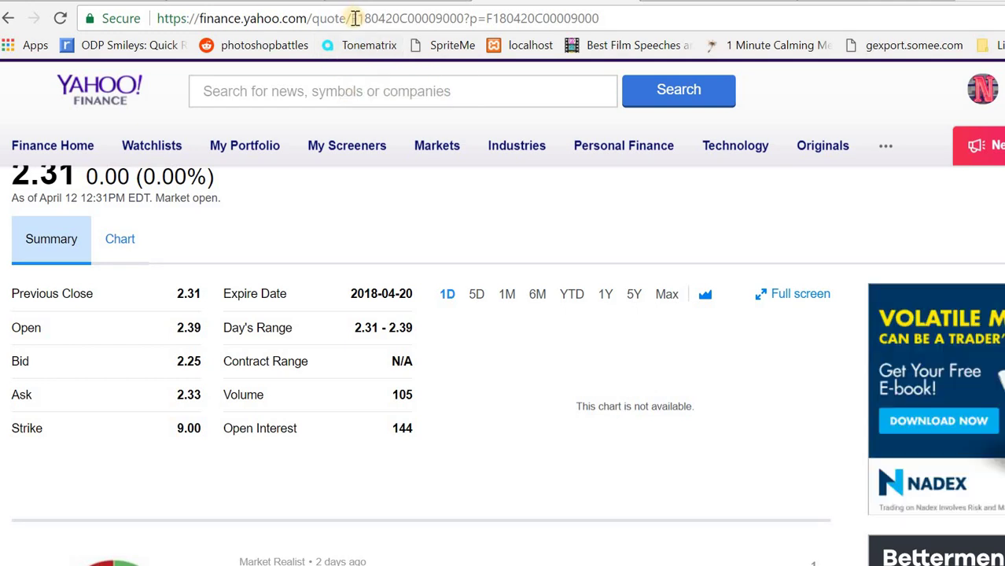
left_click_drag(352, 18, 608, 20)
key("Escape")
- Go back to the Options spreadsheet and examine the "//tr//td[last()]" XPath query in the B5 formula, leaving the formula unedited
left_click(425, 1)
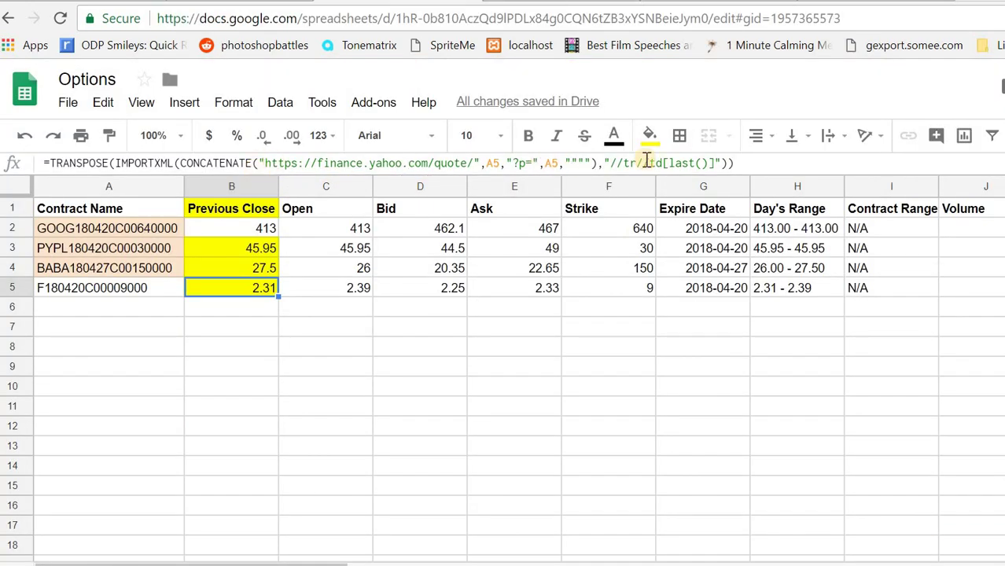
left_click_drag(607, 165, 719, 163)
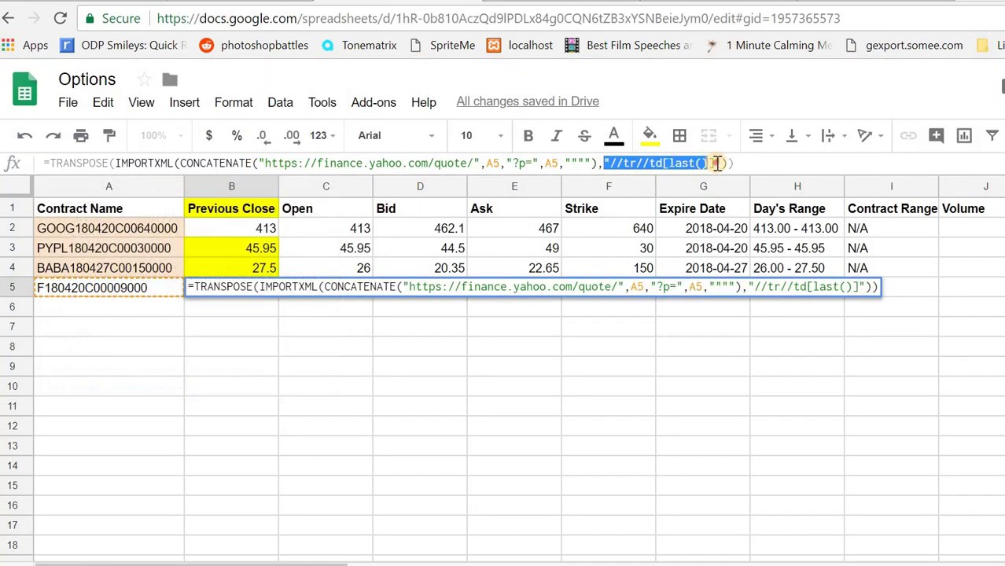
key("Escape")
key("Escape")
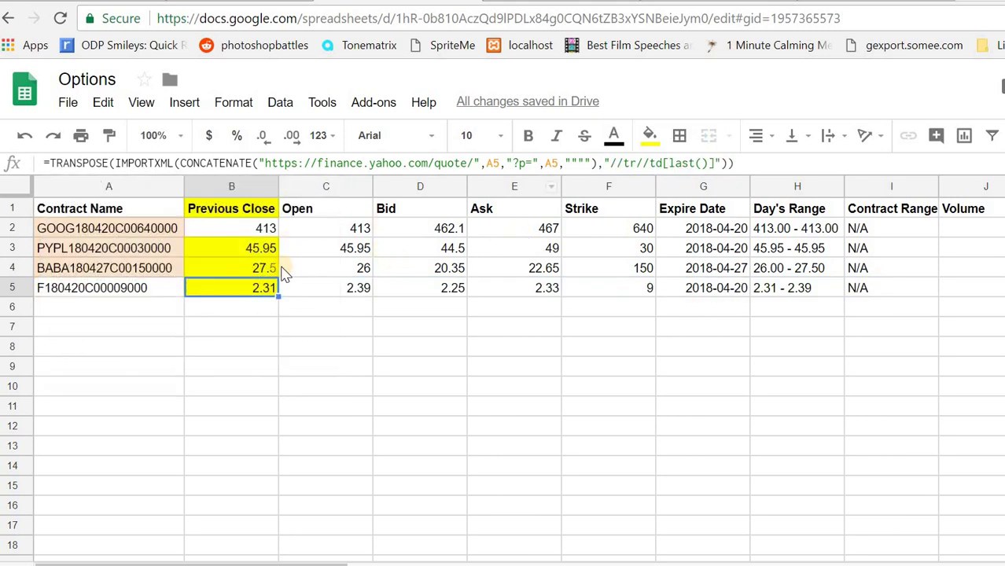